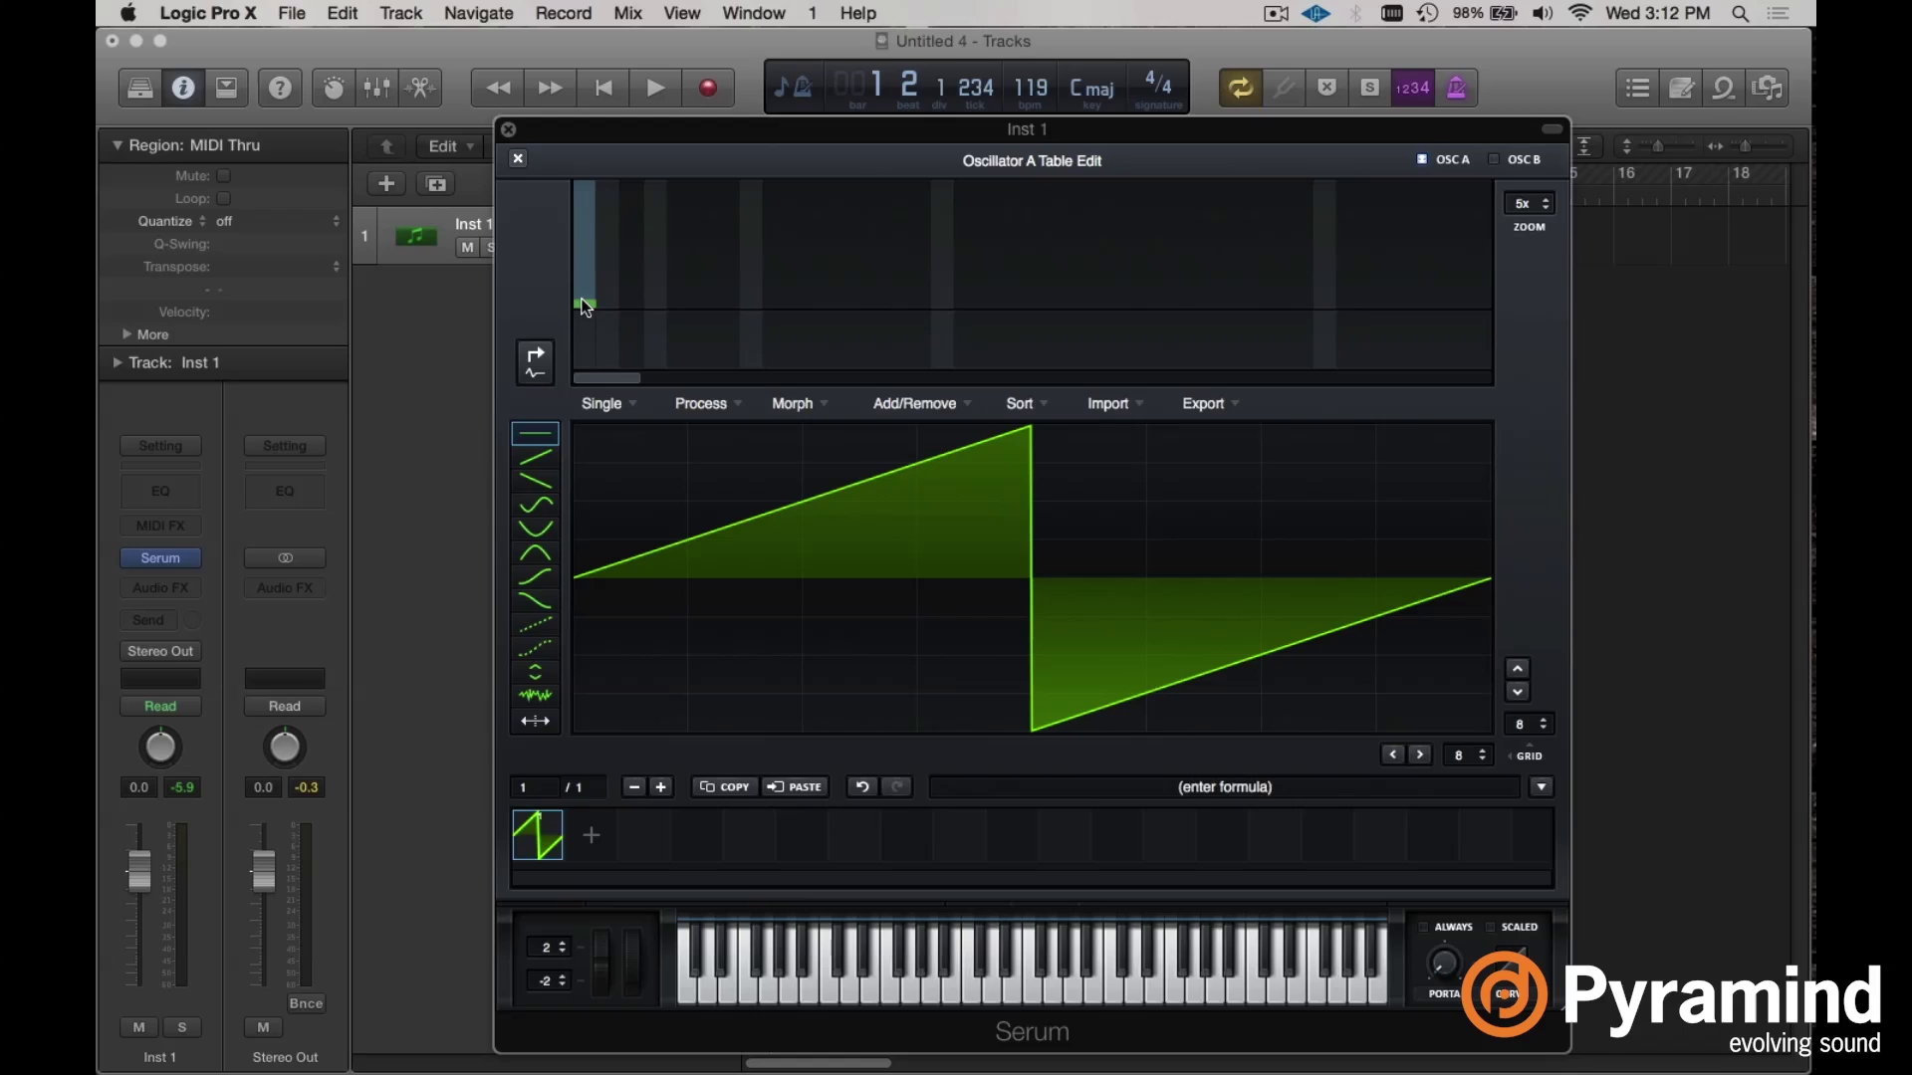
- Raise Bin 1 to 100% and add a small 10th harmonic to ripple the sine
drag(581, 301, 564, 163)
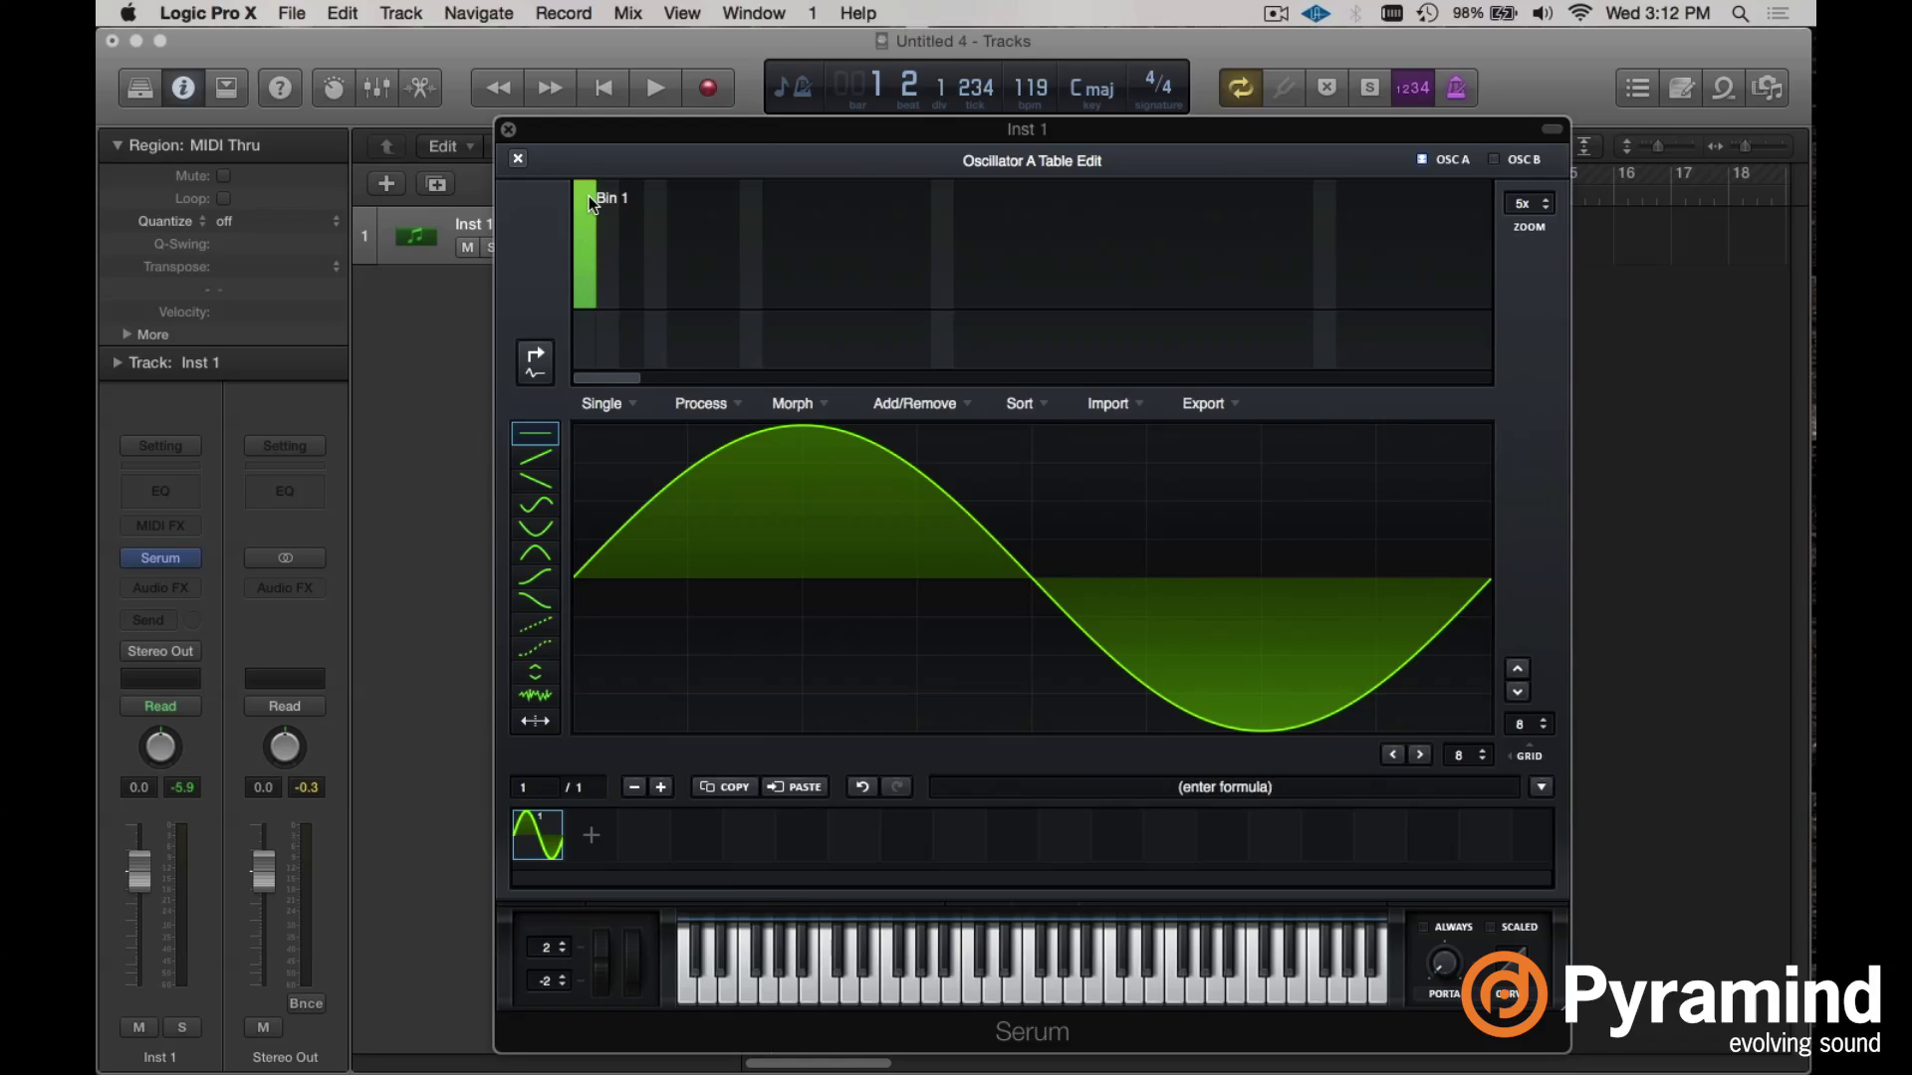
click(799, 296)
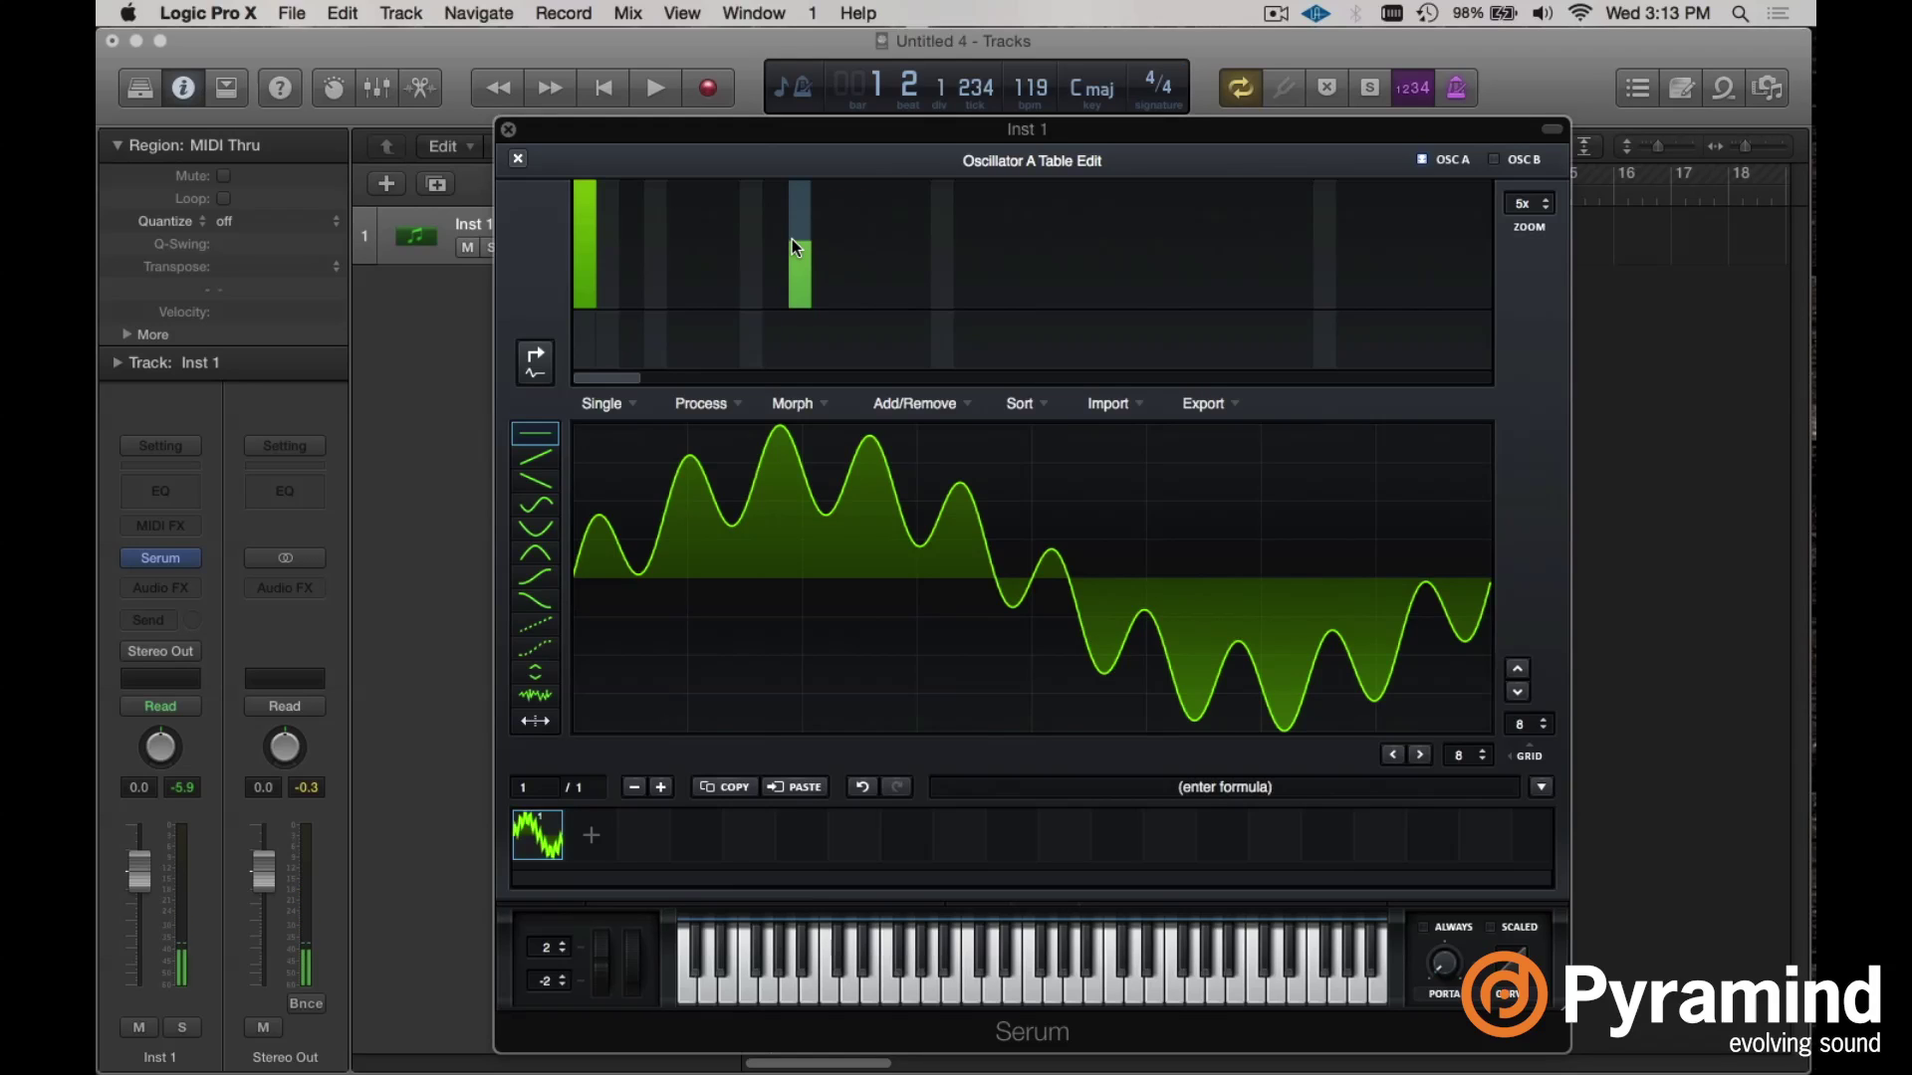
- Clear Bin 10, try 12th (78%), 19th and 20th harmonics, then clear them again
drag(794, 247, 793, 358)
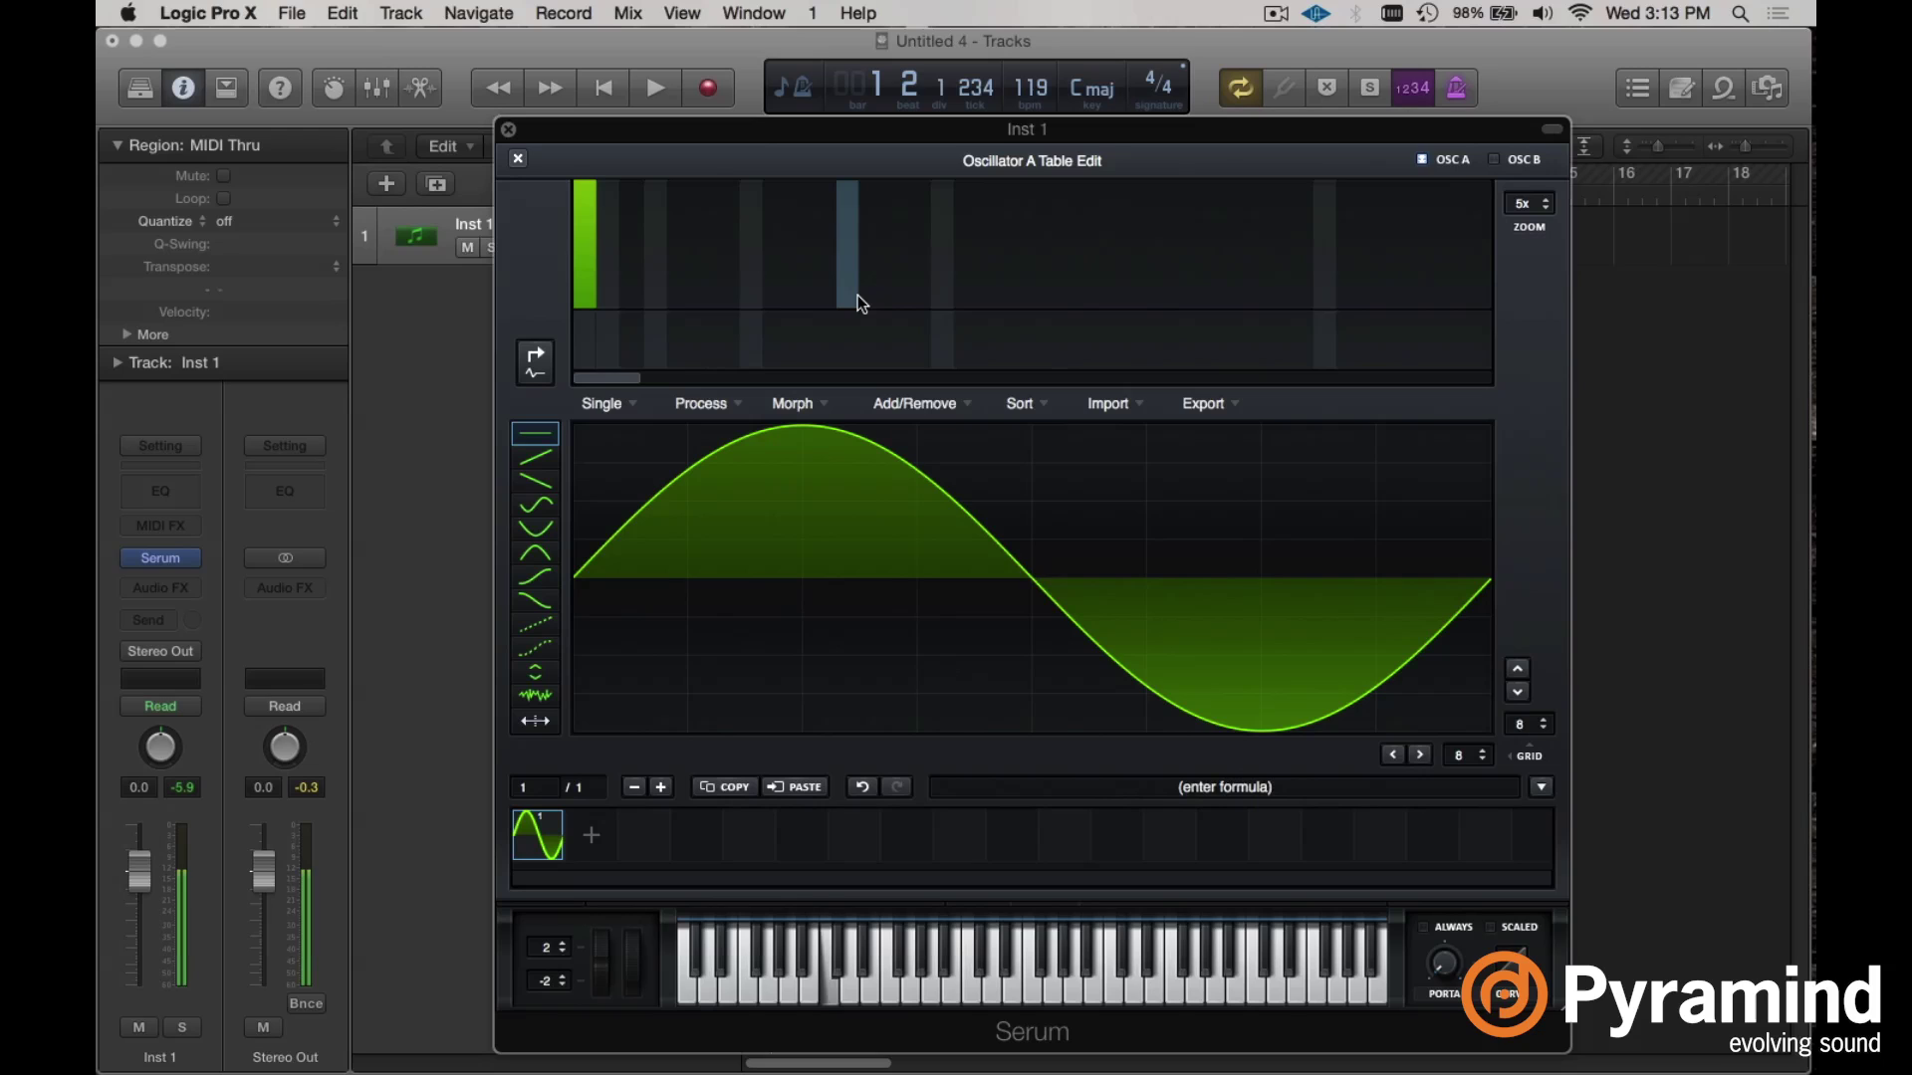
drag(854, 296, 839, 231)
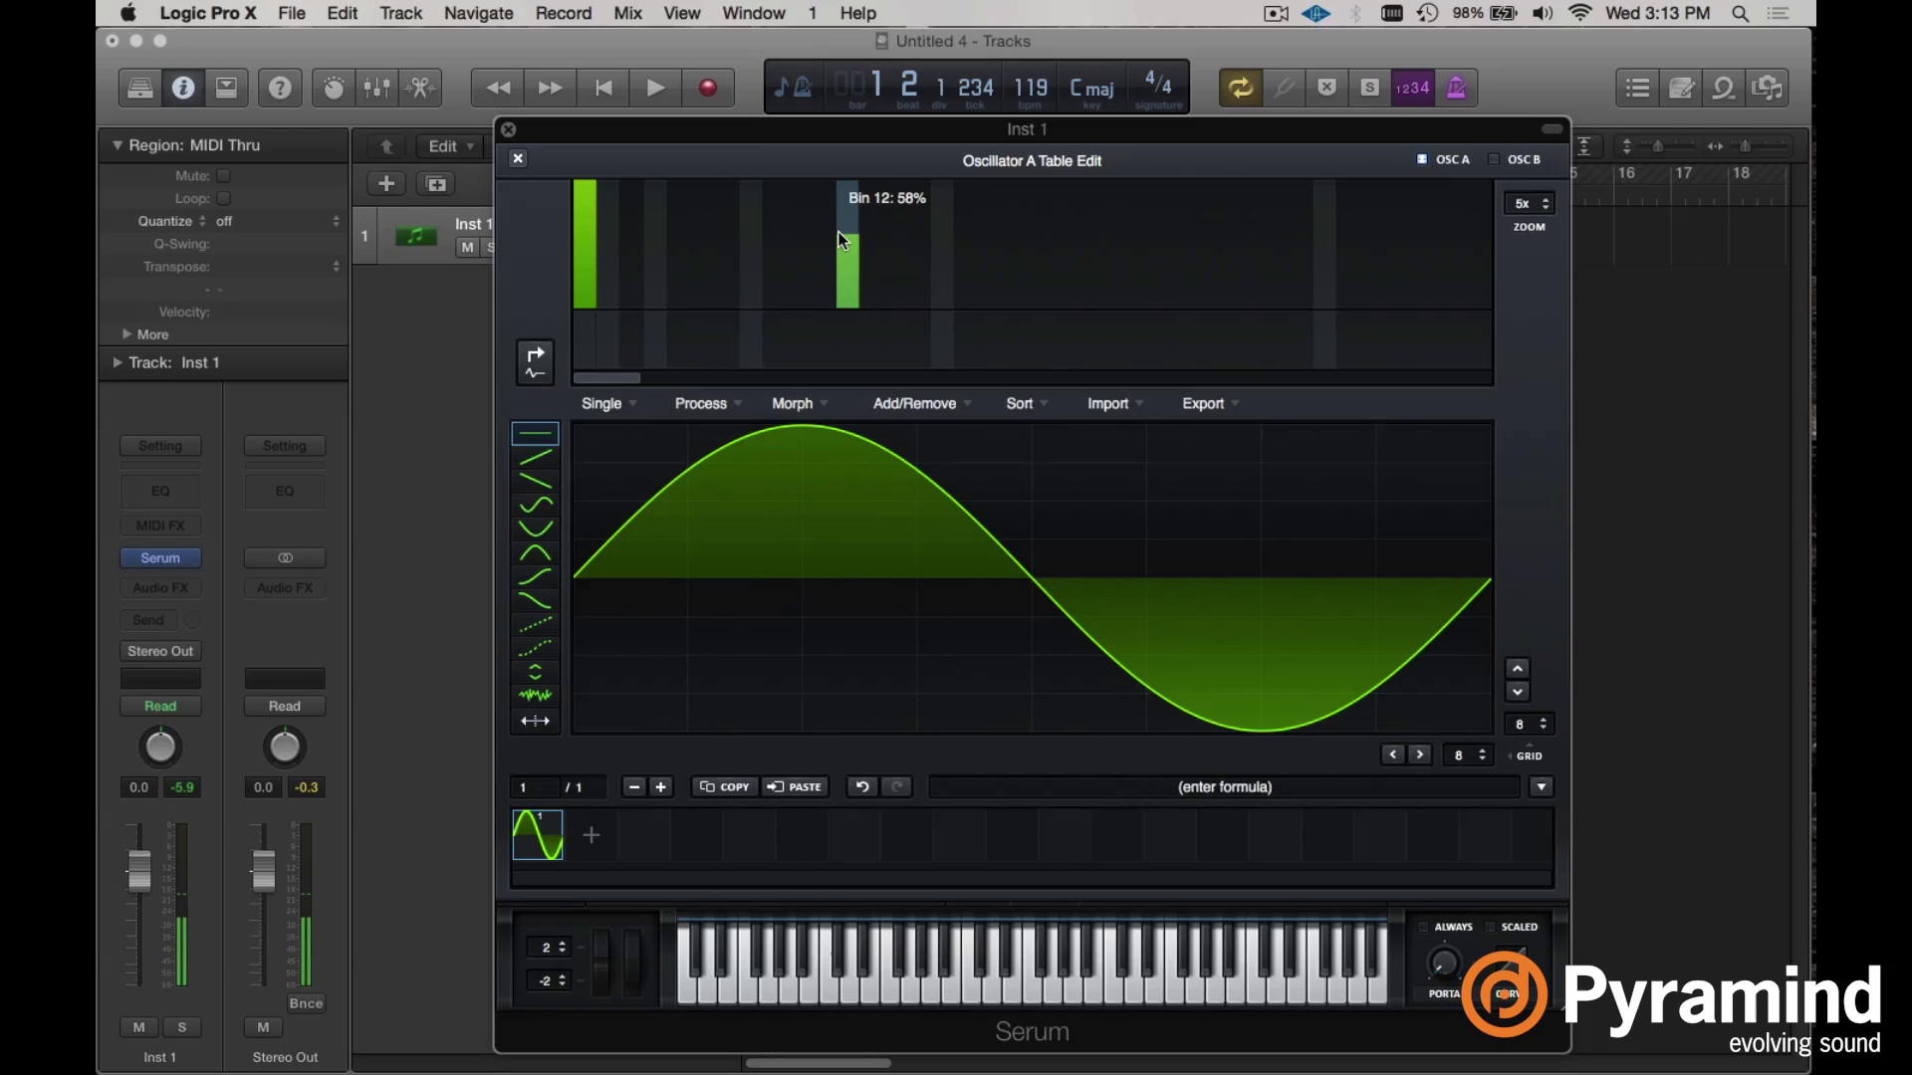
mouse_move(1028, 284)
mouse_down()
mouse_move(1026, 247)
mouse_move(1032, 296)
mouse_up()
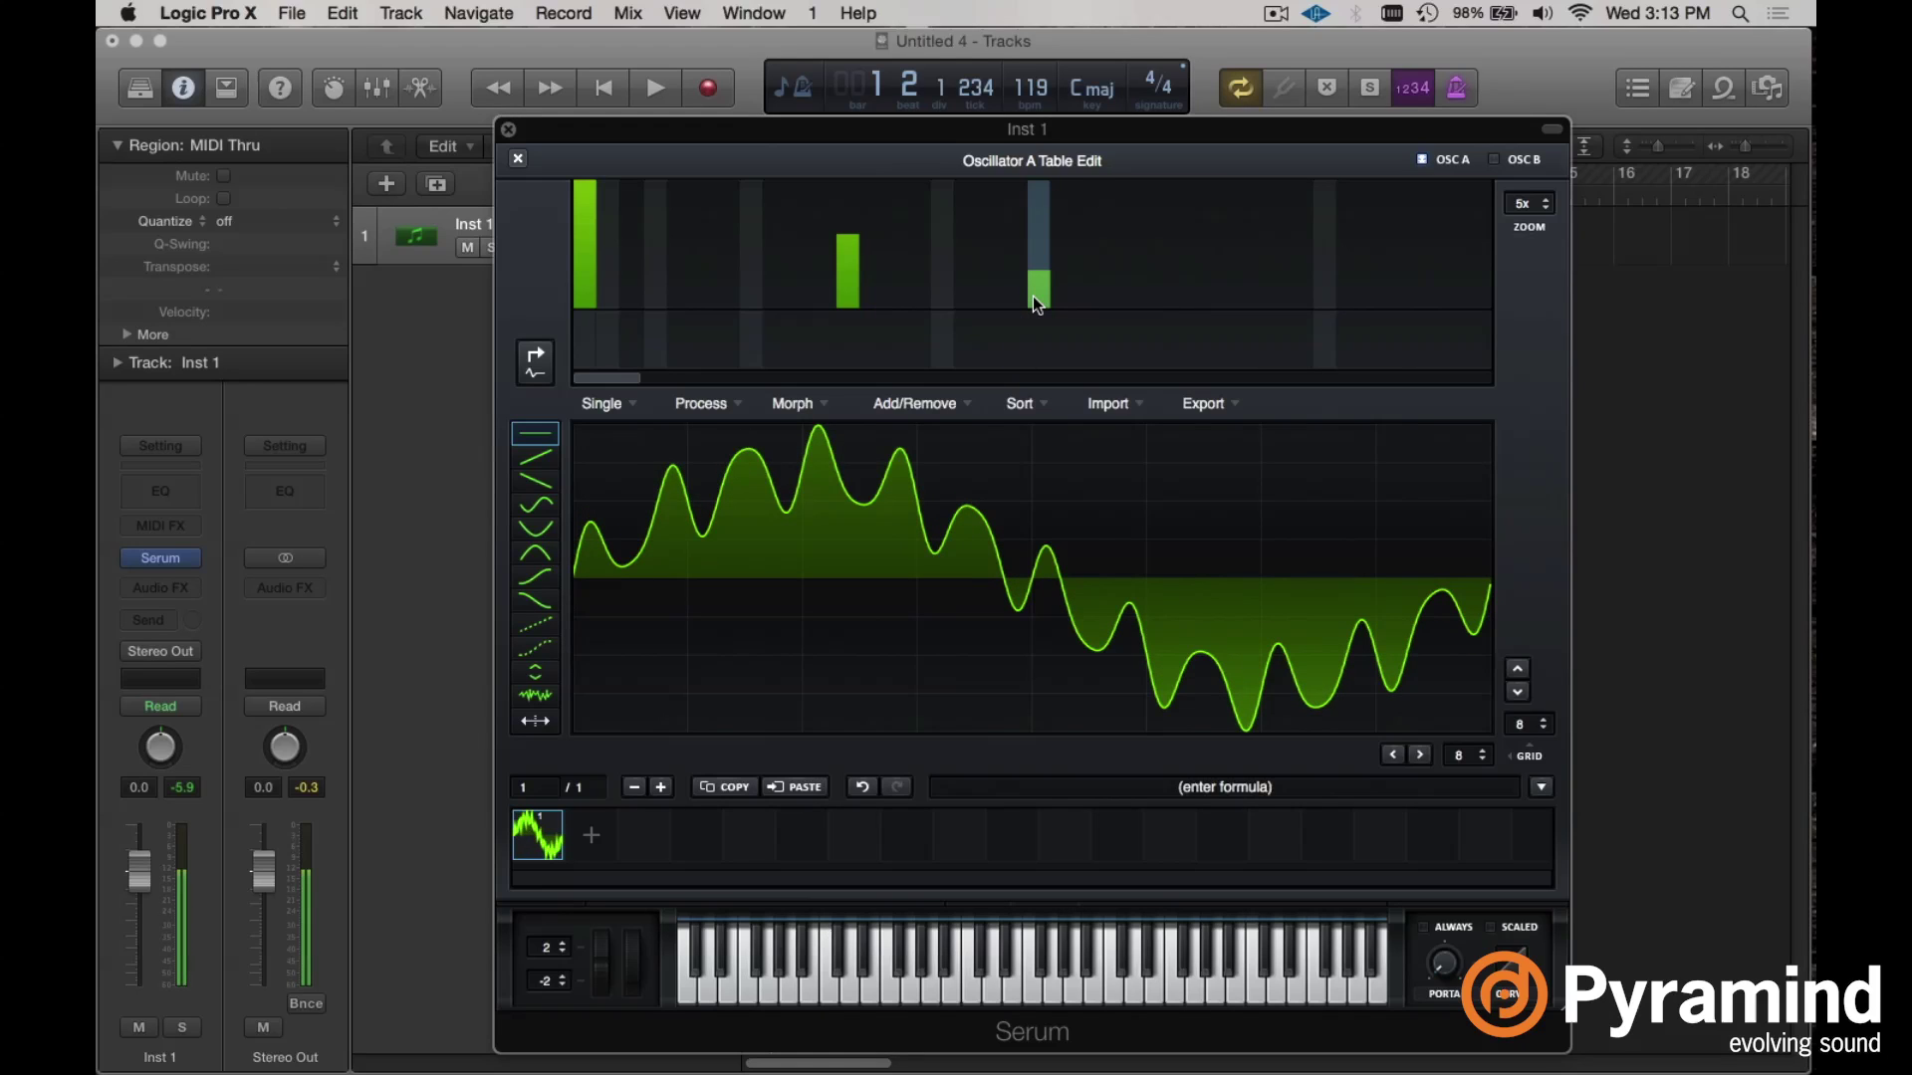
drag(1037, 290, 1040, 287)
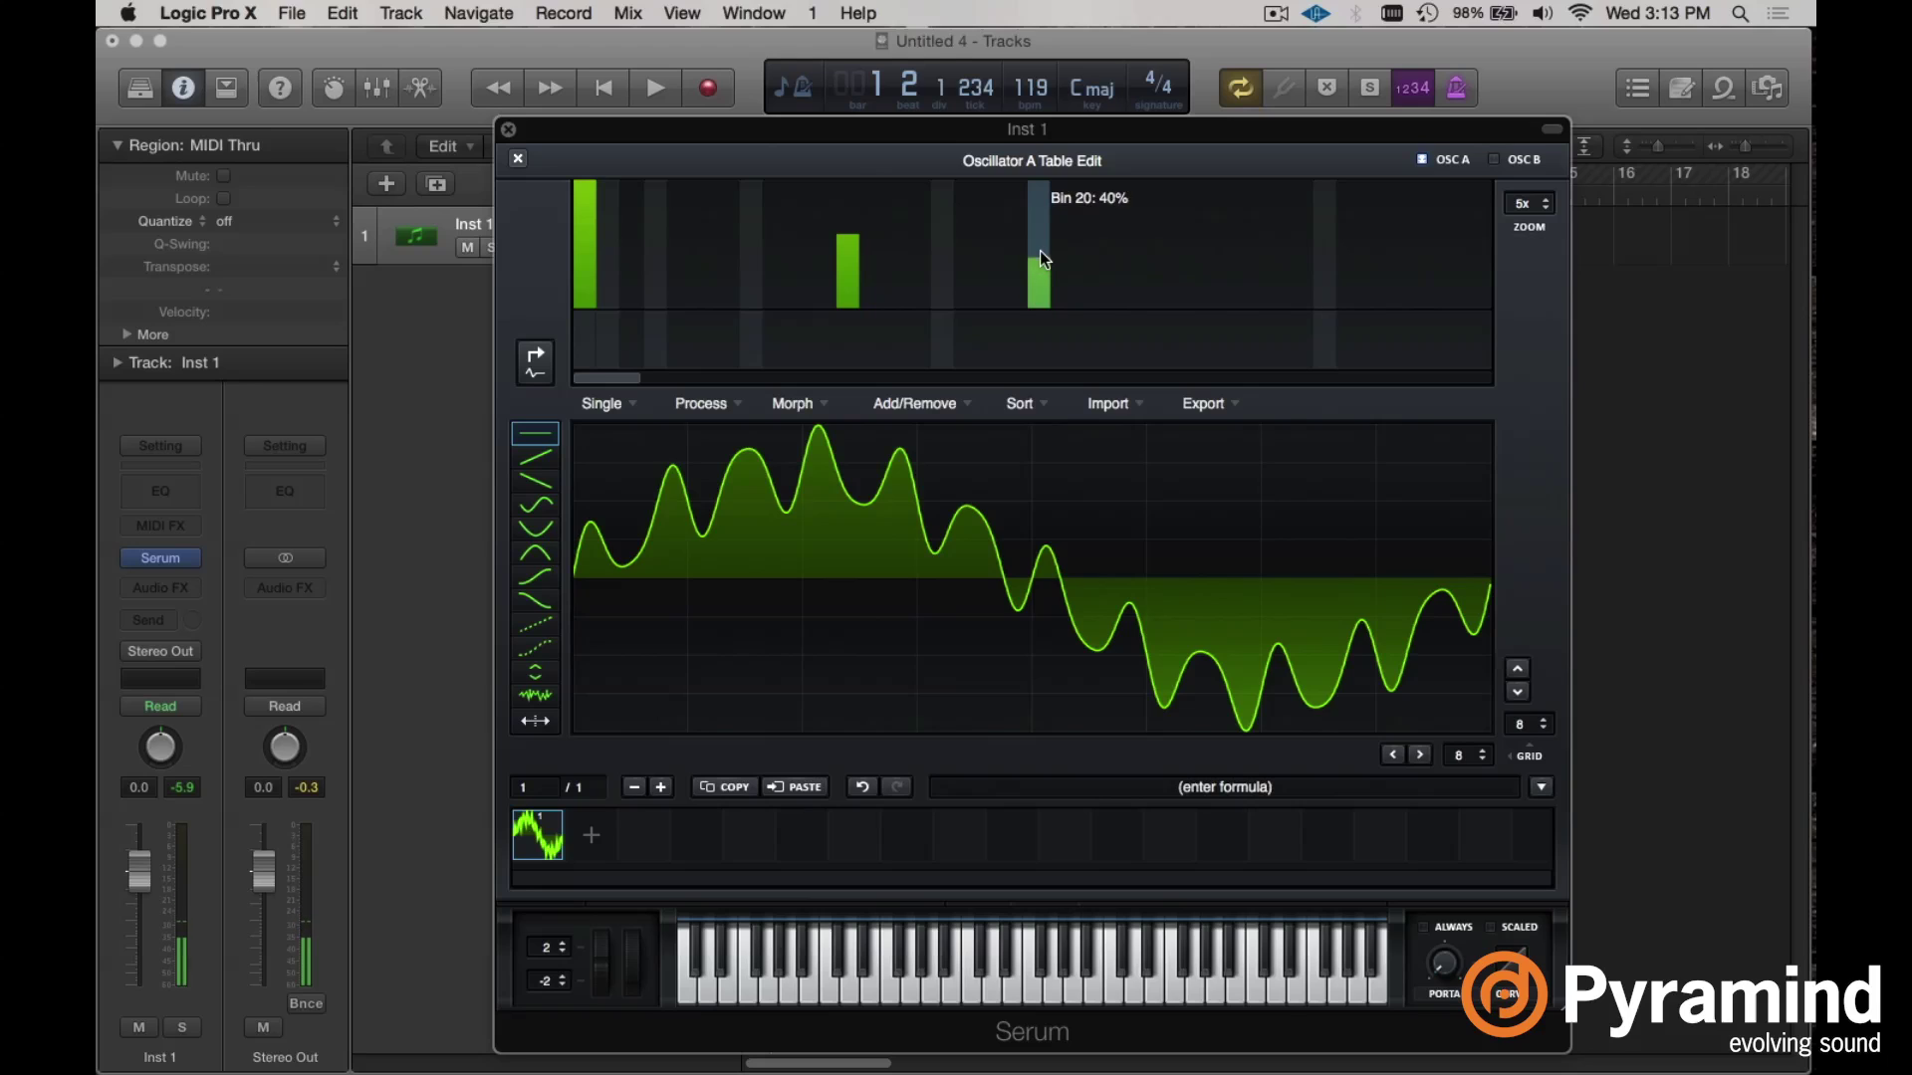
drag(1042, 221, 1044, 211)
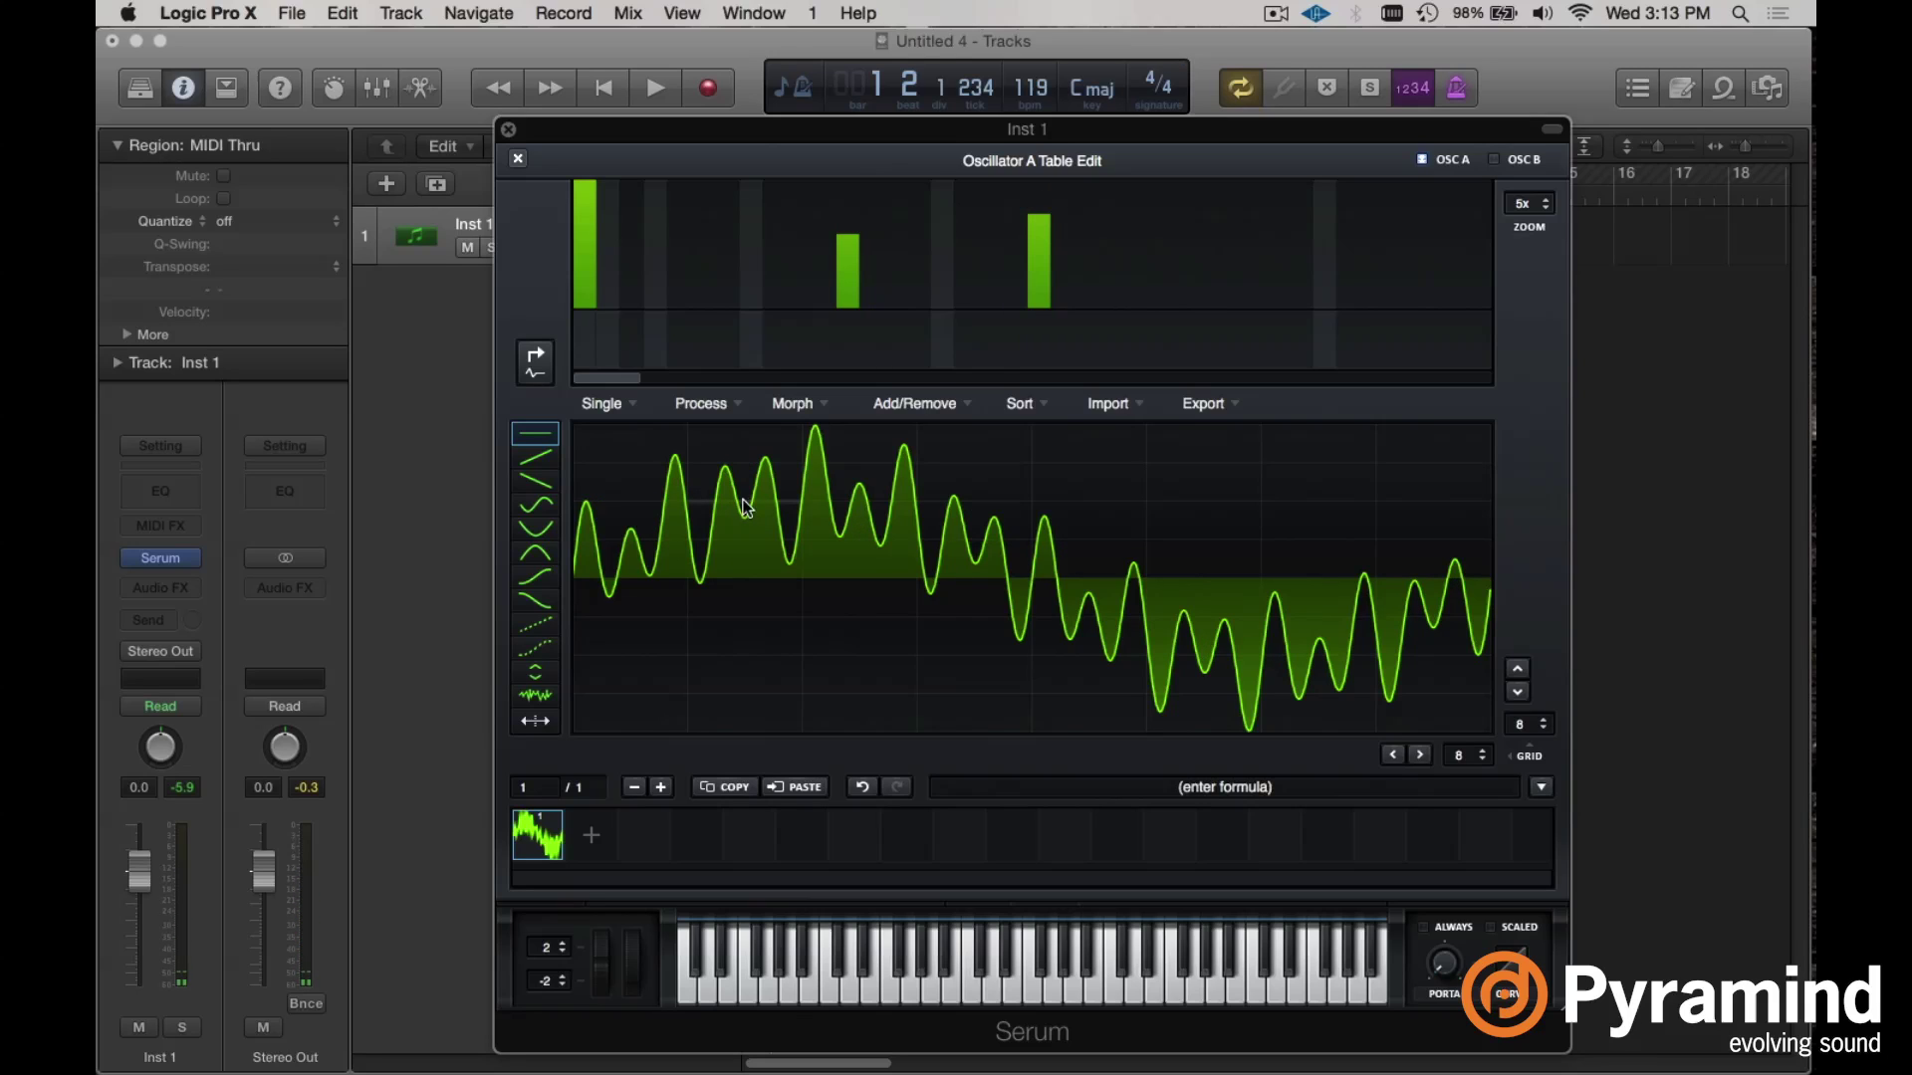
drag(1035, 271, 847, 306)
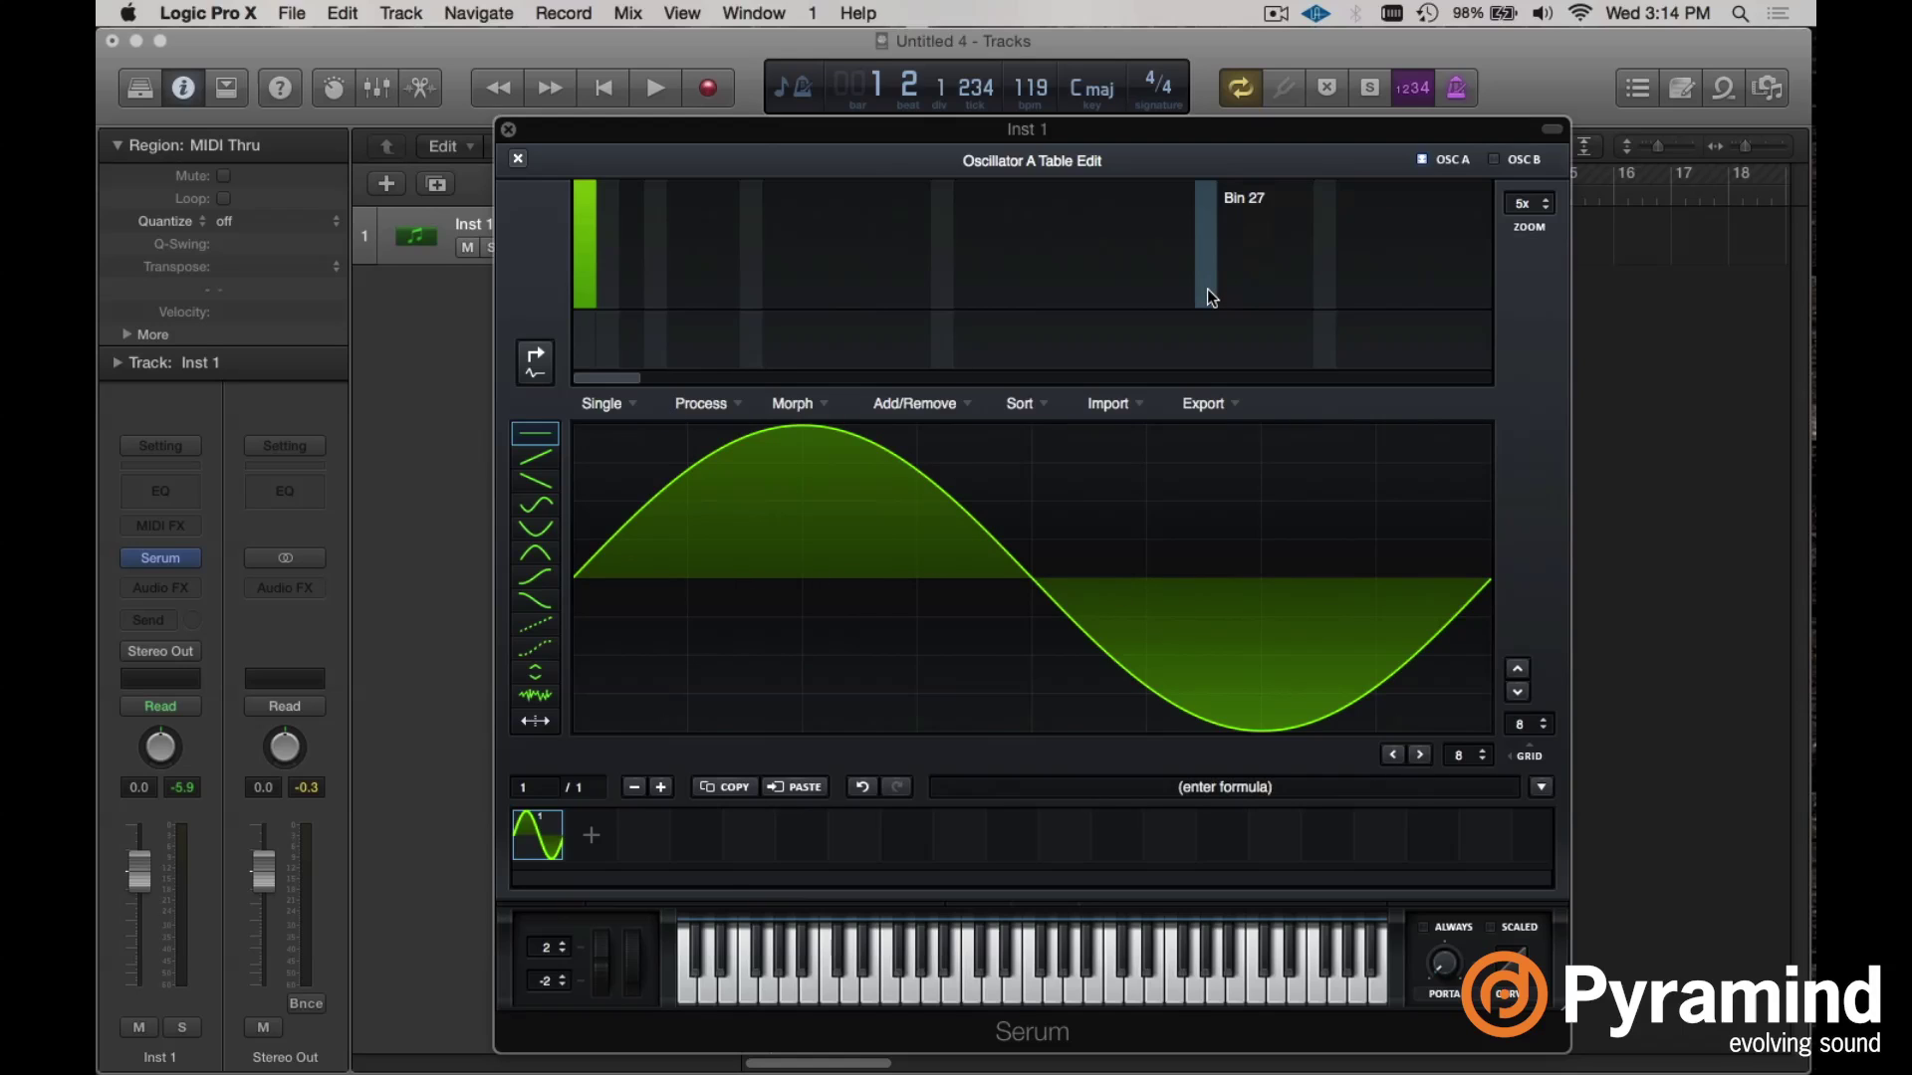
drag(1207, 290, 1209, 254)
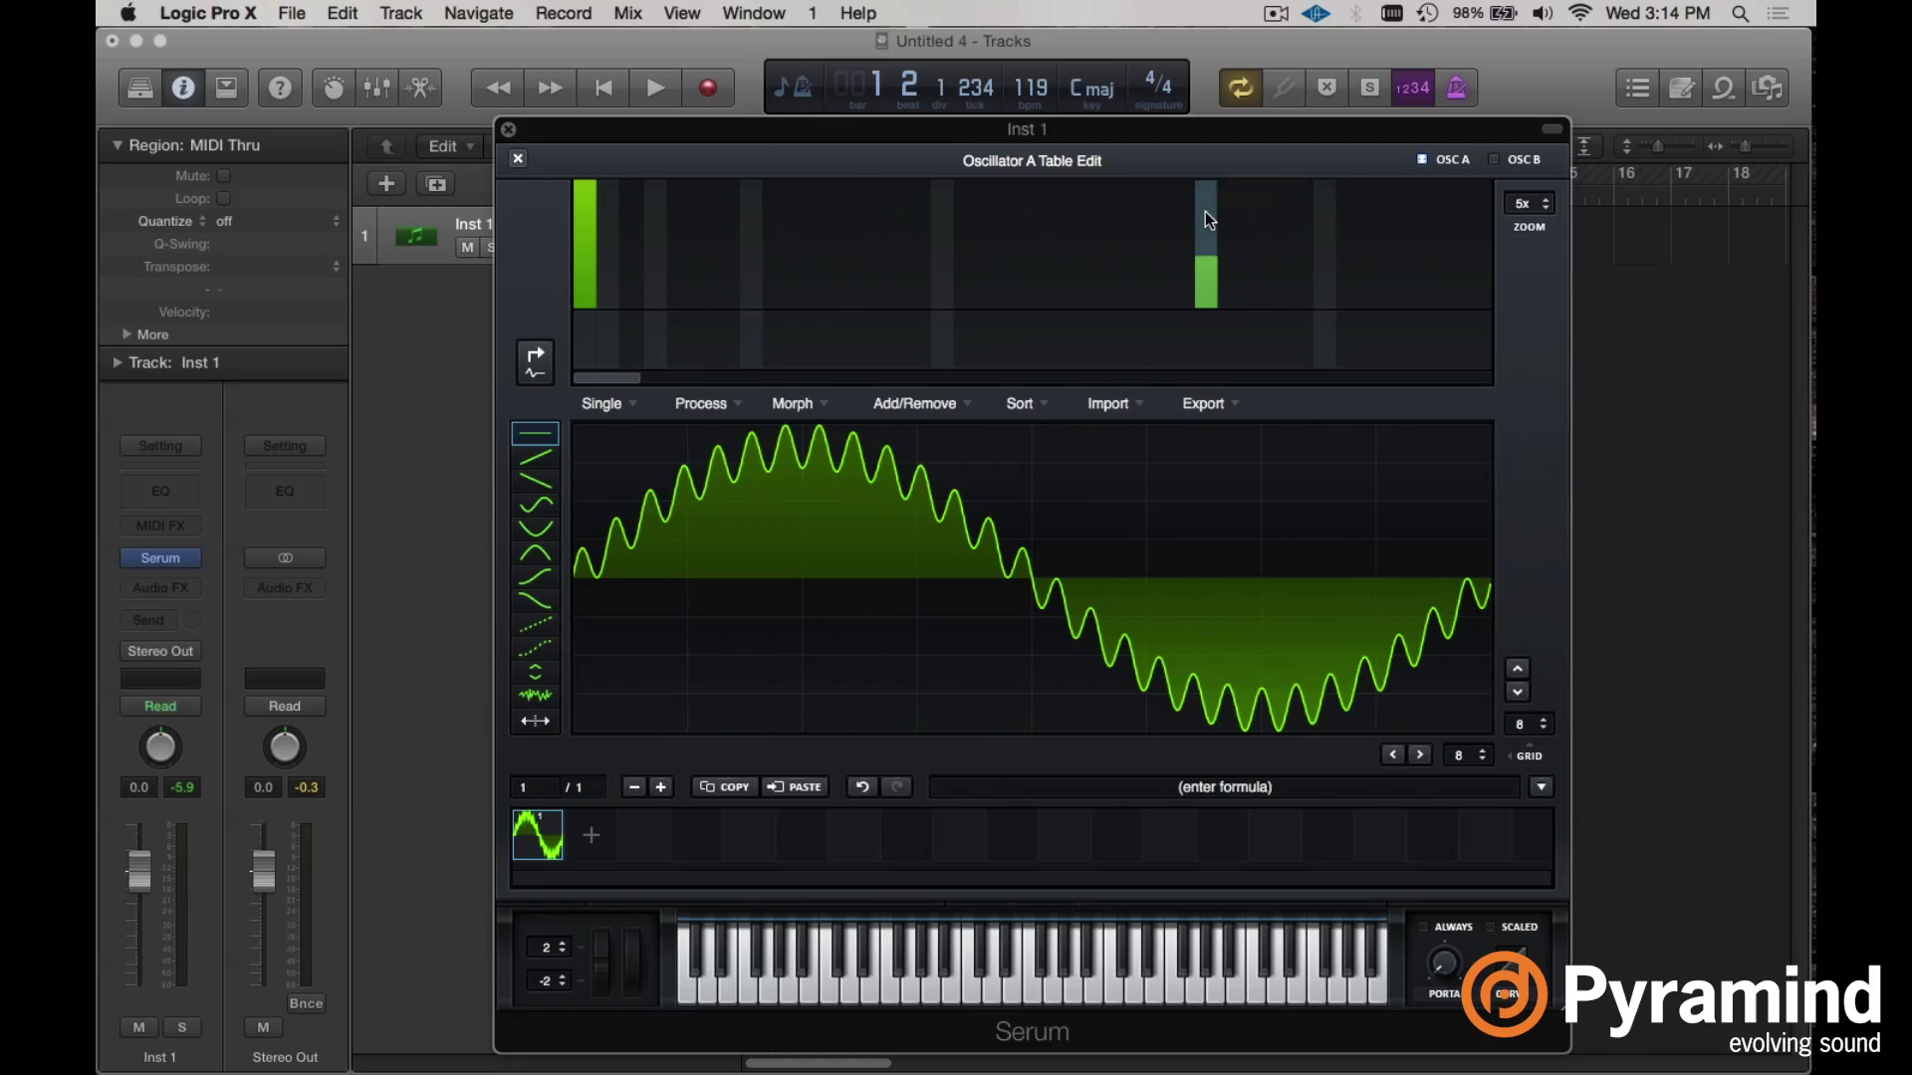
mouse_move(1205, 277)
mouse_down()
mouse_move(1215, 182)
mouse_move(1210, 254)
mouse_up()
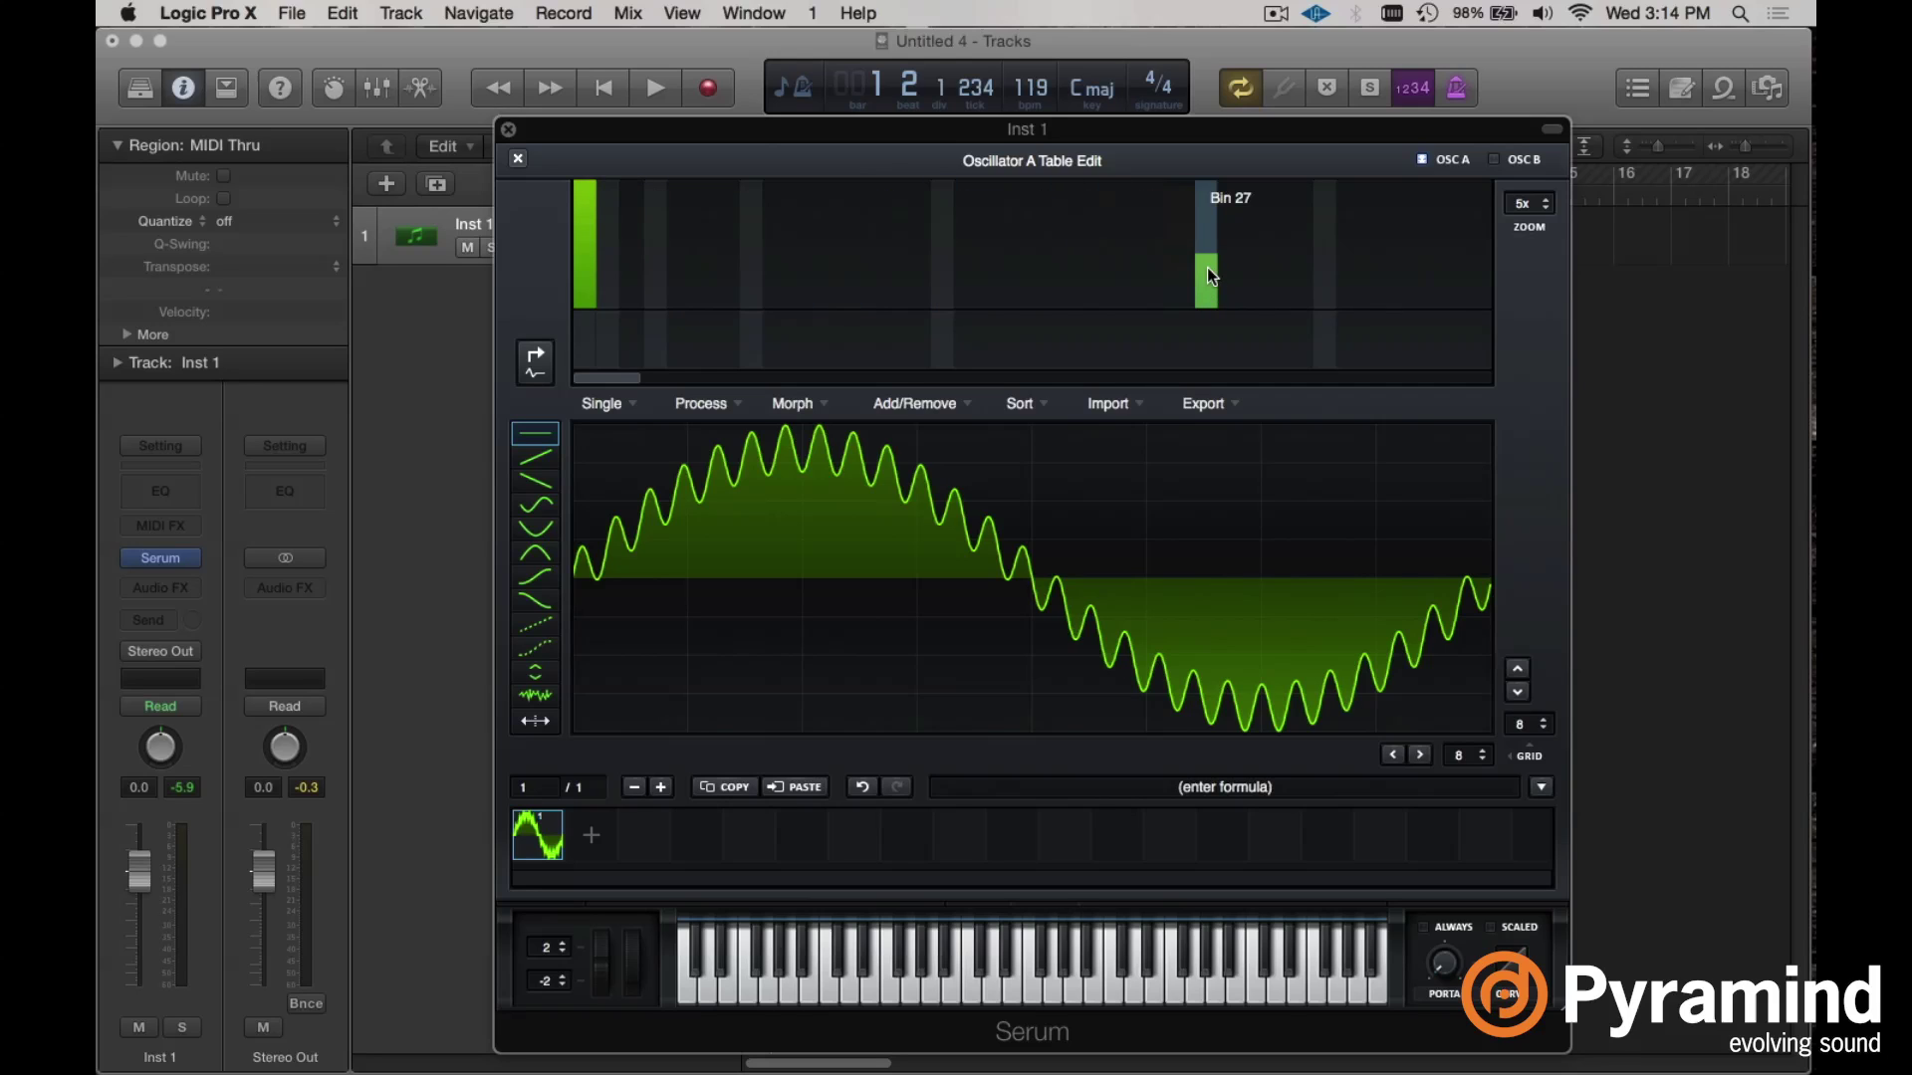
drag(1207, 267, 1212, 312)
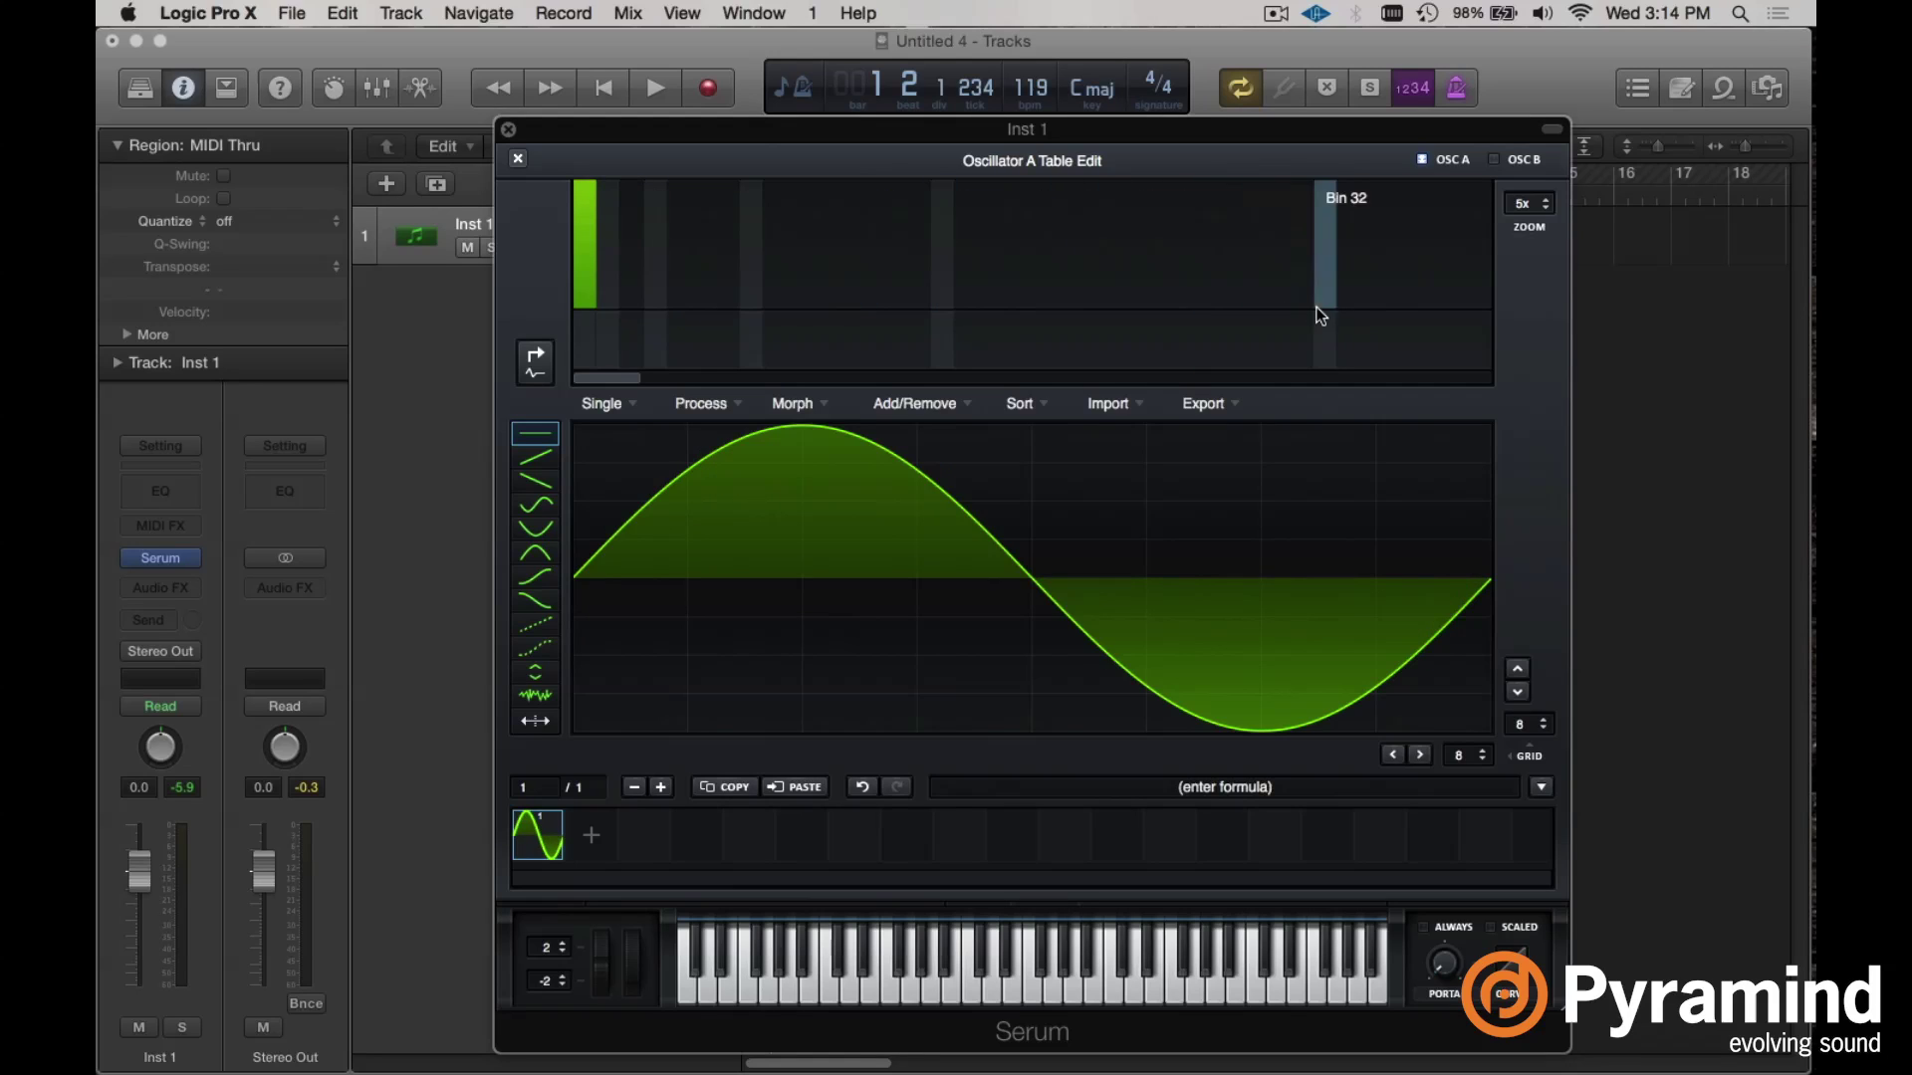
mouse_move(1411, 301)
mouse_down()
mouse_move(1409, 226)
mouse_move(1421, 332)
mouse_up()
mouse_move(1438, 266)
mouse_down()
mouse_move(1437, 244)
mouse_move(1449, 327)
mouse_move(1474, 255)
mouse_move(1467, 343)
mouse_up()
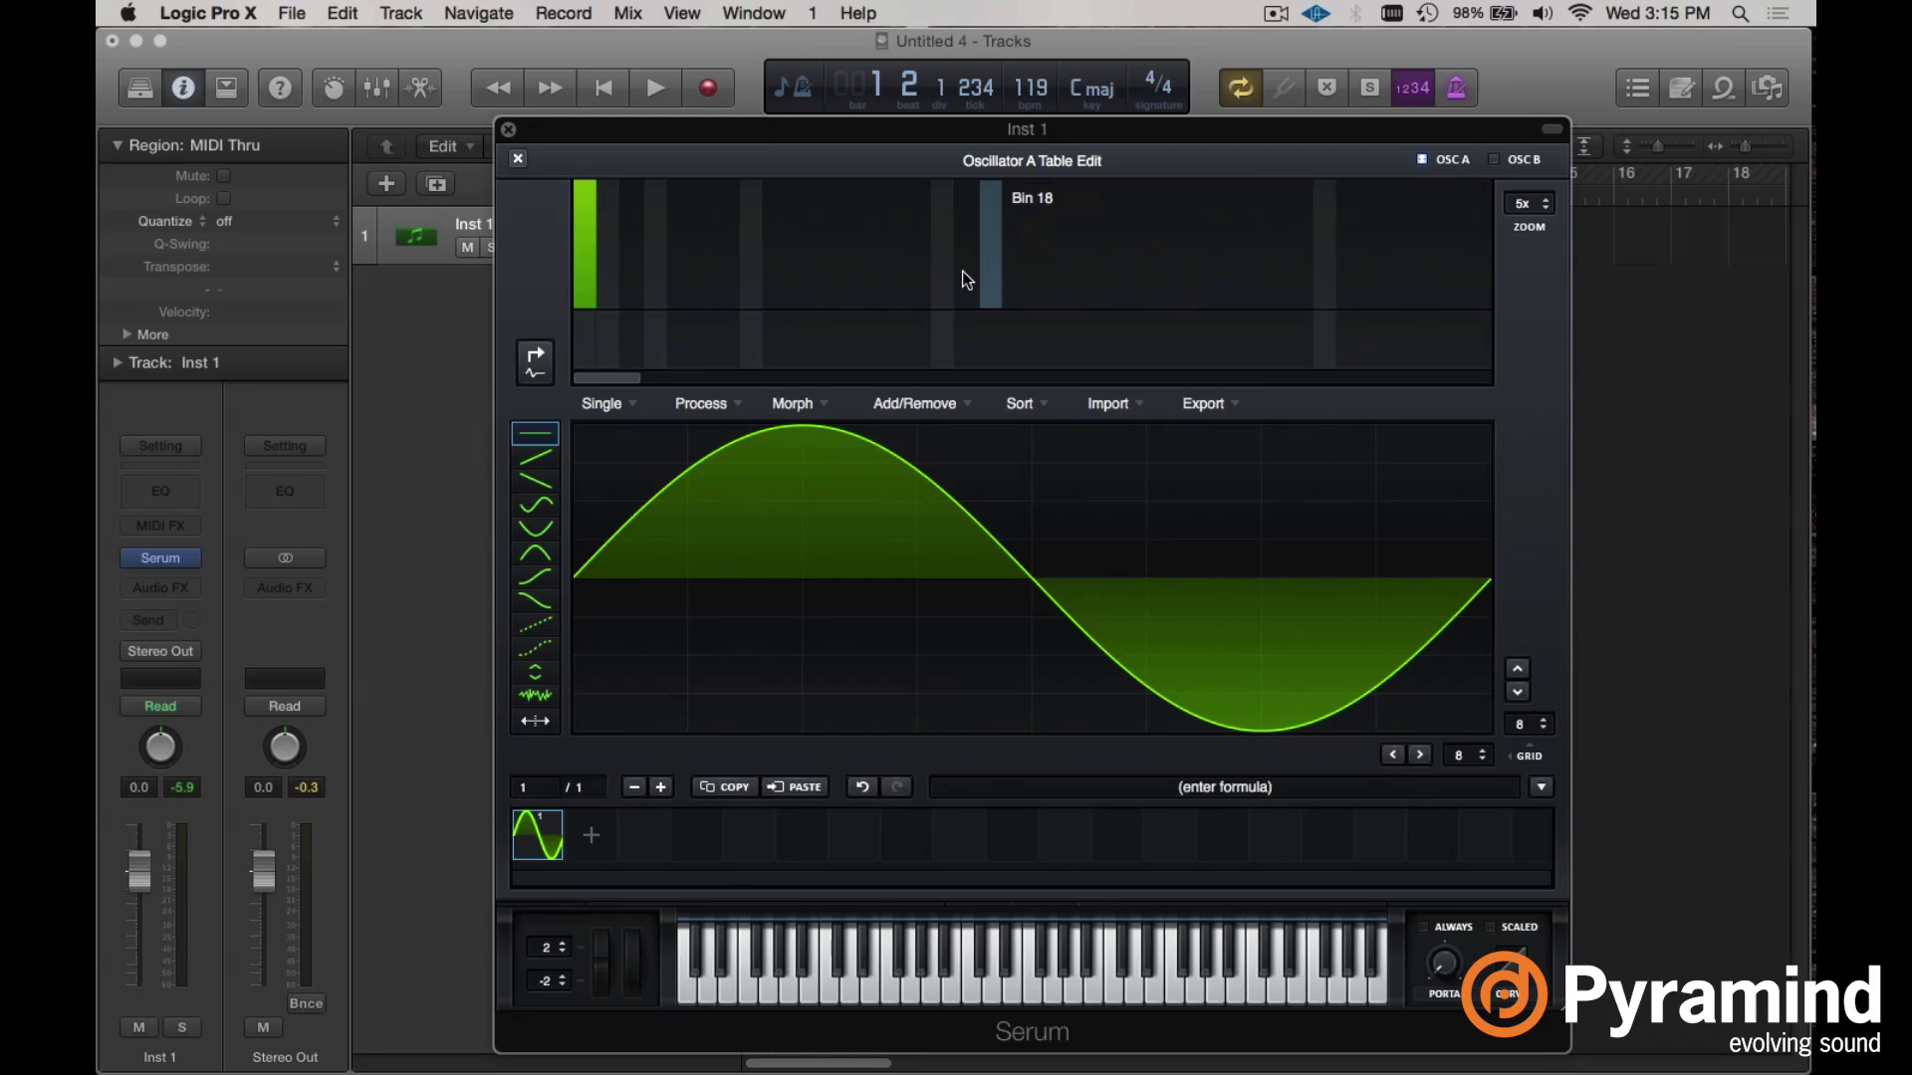
- Try a partial 3rd harmonic, clear the 5th, 7th and 11th, then offset Bin 1's phase to 61%
mouse_move(631, 303)
mouse_down()
mouse_move(633, 261)
mouse_move(732, 276)
mouse_move(834, 261)
mouse_move(778, 416)
mouse_up()
mouse_move(817, 284)
mouse_down()
mouse_move(815, 377)
mouse_move(737, 377)
mouse_move(676, 272)
mouse_move(634, 342)
mouse_up()
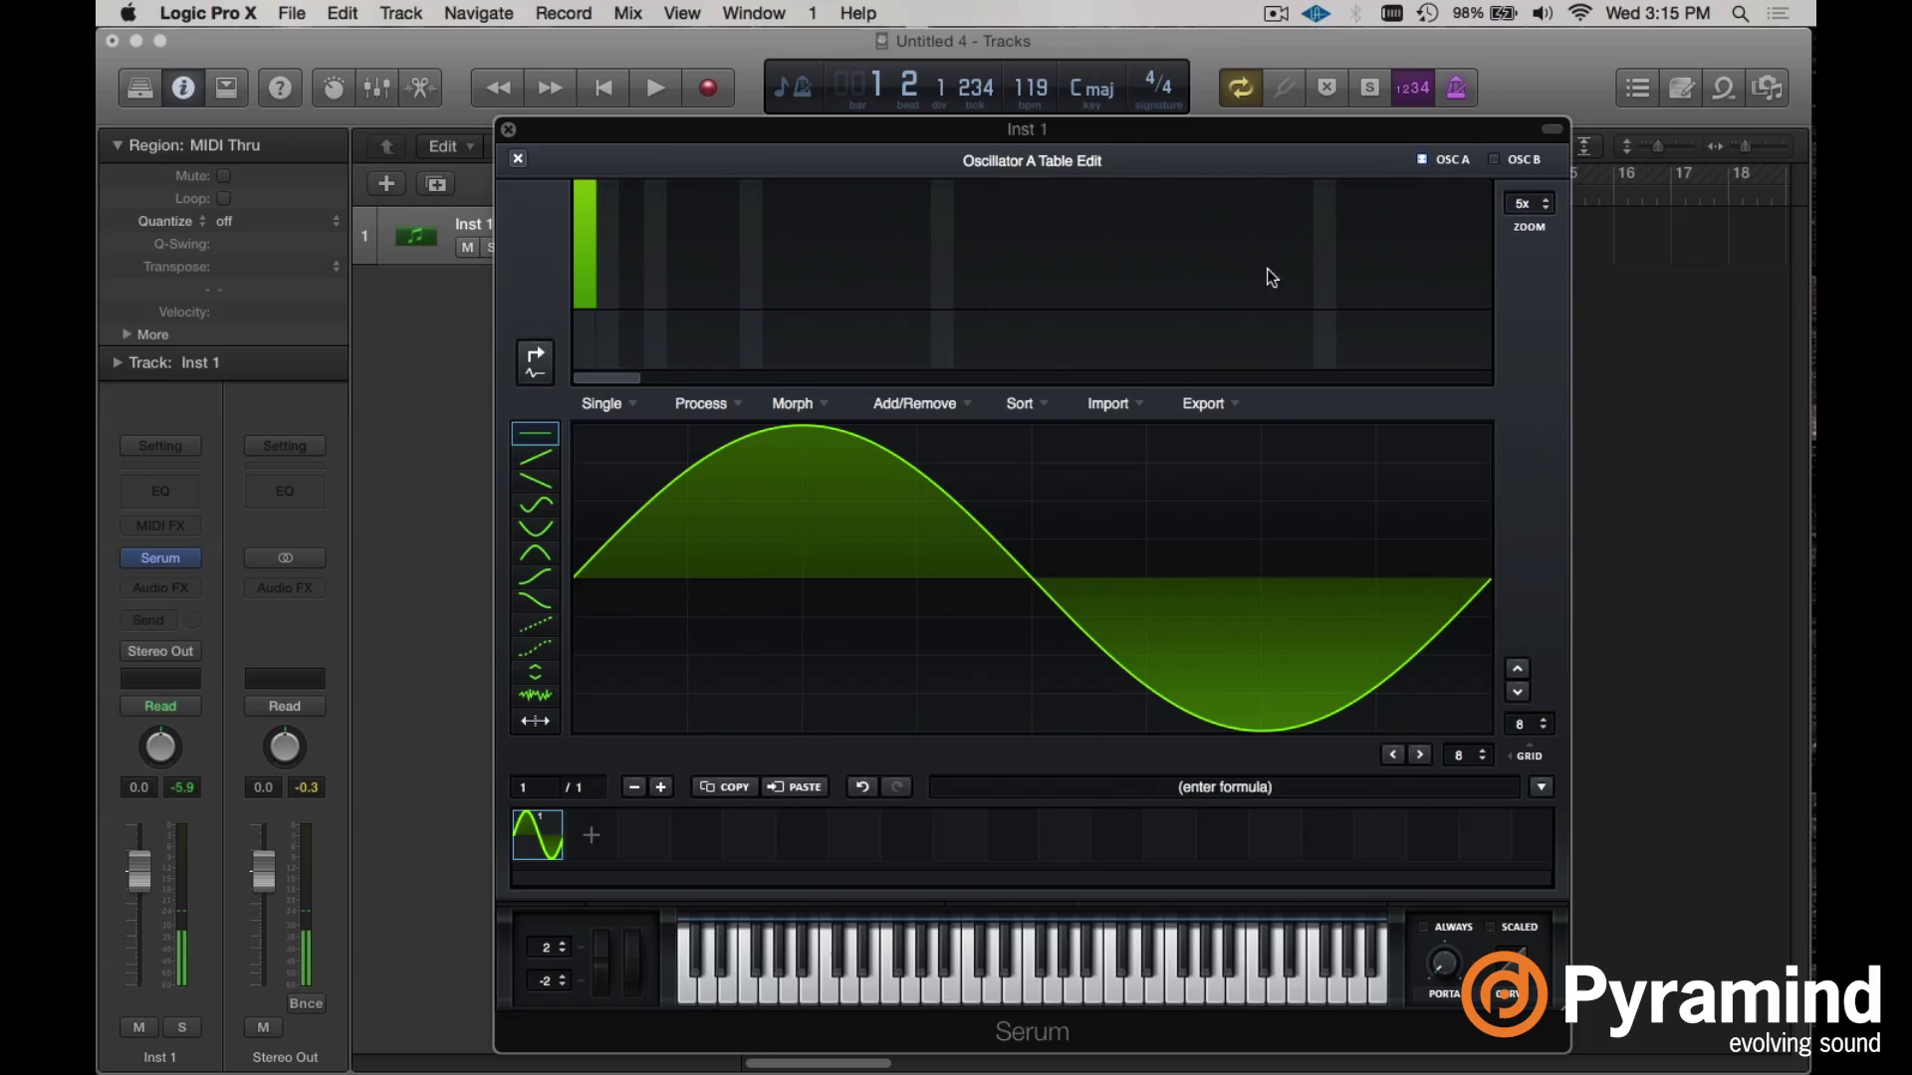
click(585, 336)
drag(587, 334, 587, 341)
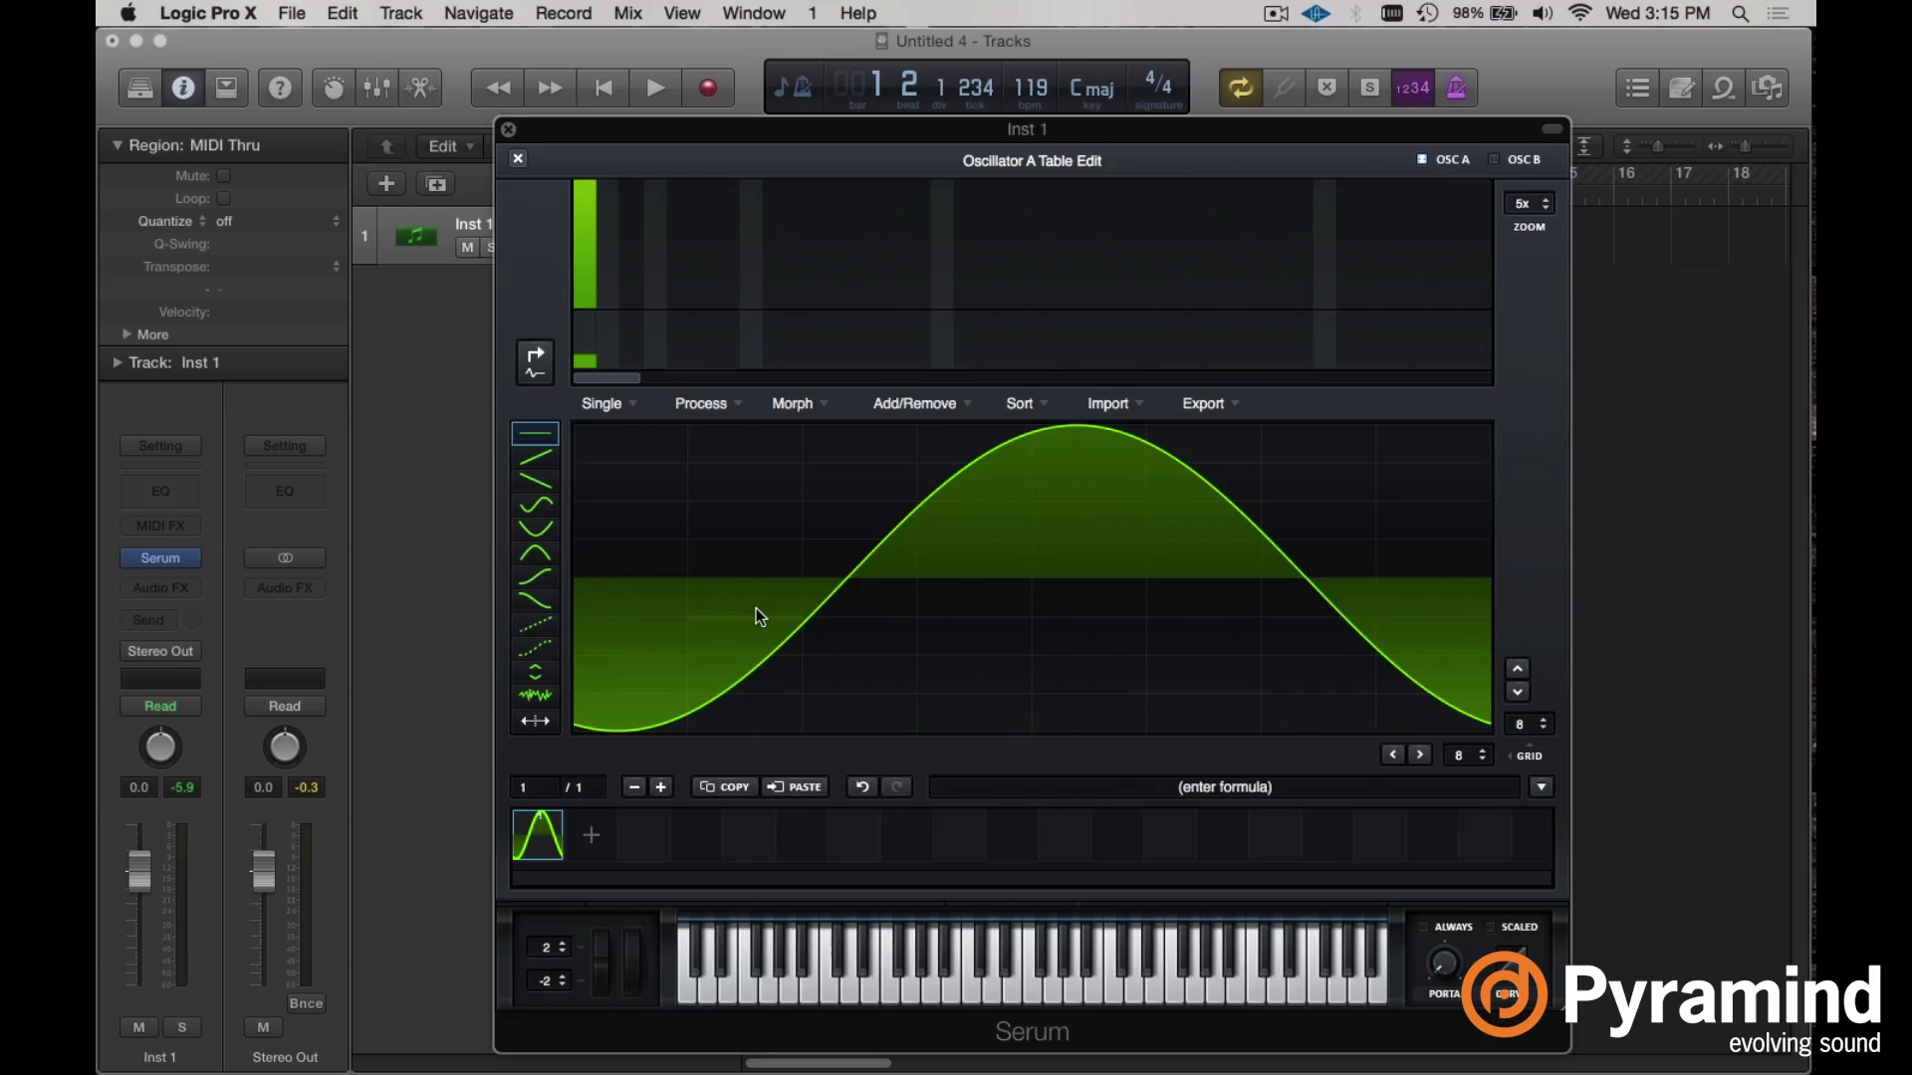
- Reset Bin 1's phase to zero and draw new harmonic levels across the lower and middle bins
drag(596, 350, 589, 335)
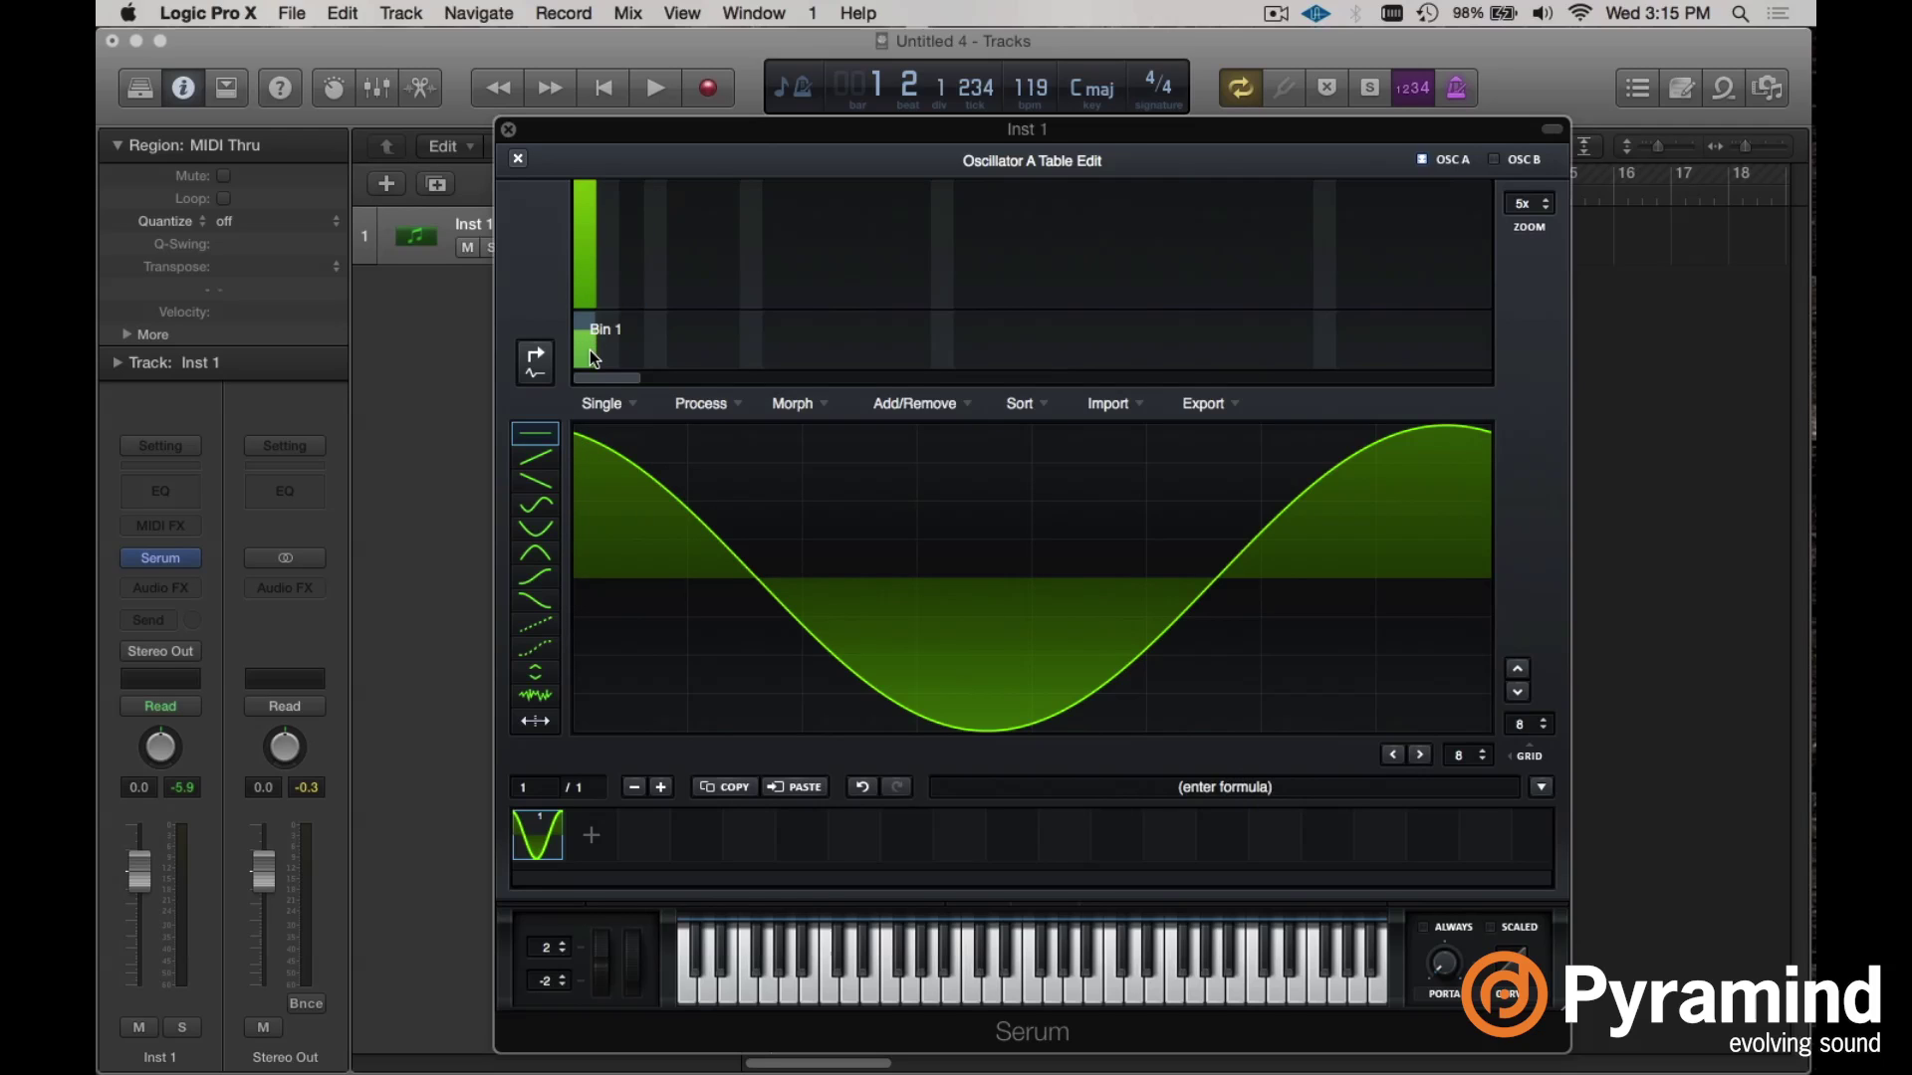
drag(590, 349, 576, 397)
mouse_move(633, 275)
mouse_down()
mouse_move(705, 289)
mouse_move(738, 263)
mouse_up()
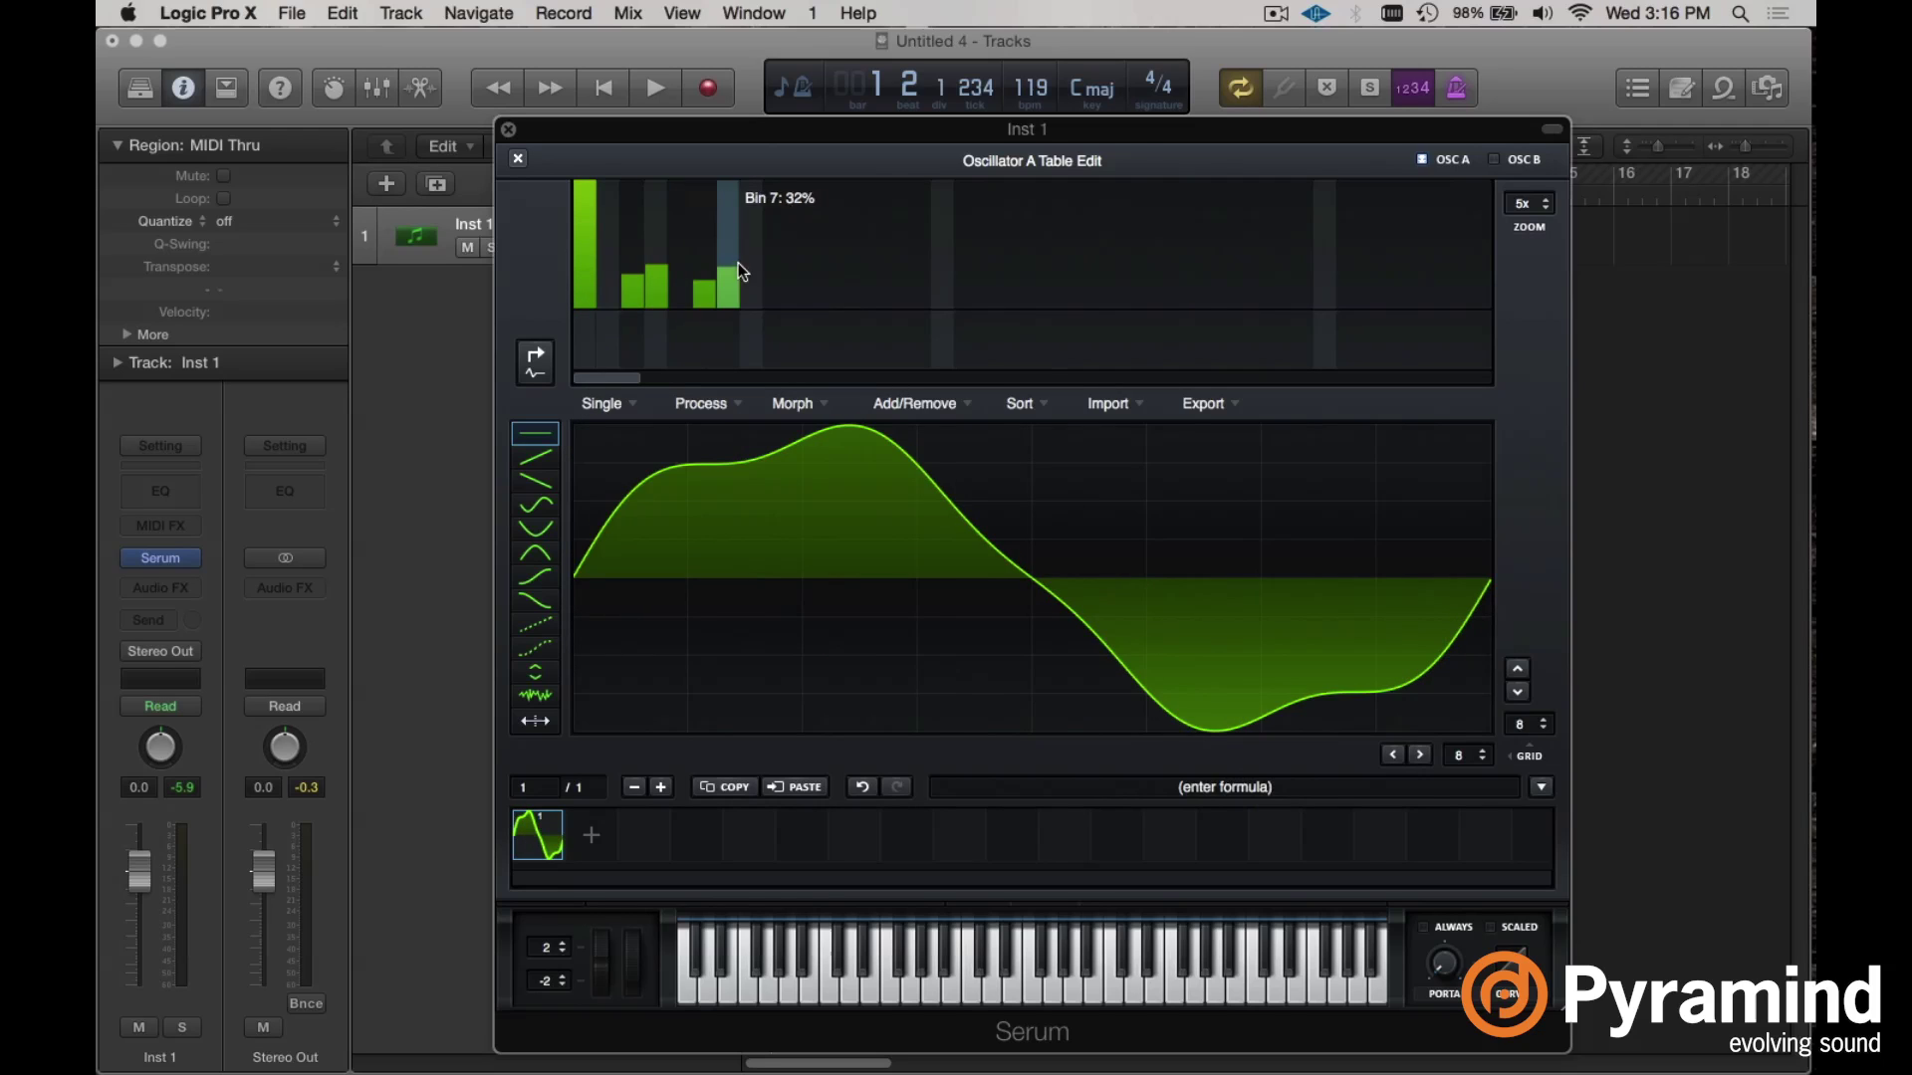
mouse_move(849, 295)
mouse_down()
mouse_move(979, 232)
mouse_move(1069, 273)
mouse_up()
- Add harmonics around bins 21, 22 and 28 and paint phase values, including the 4th harmonic
click(1230, 291)
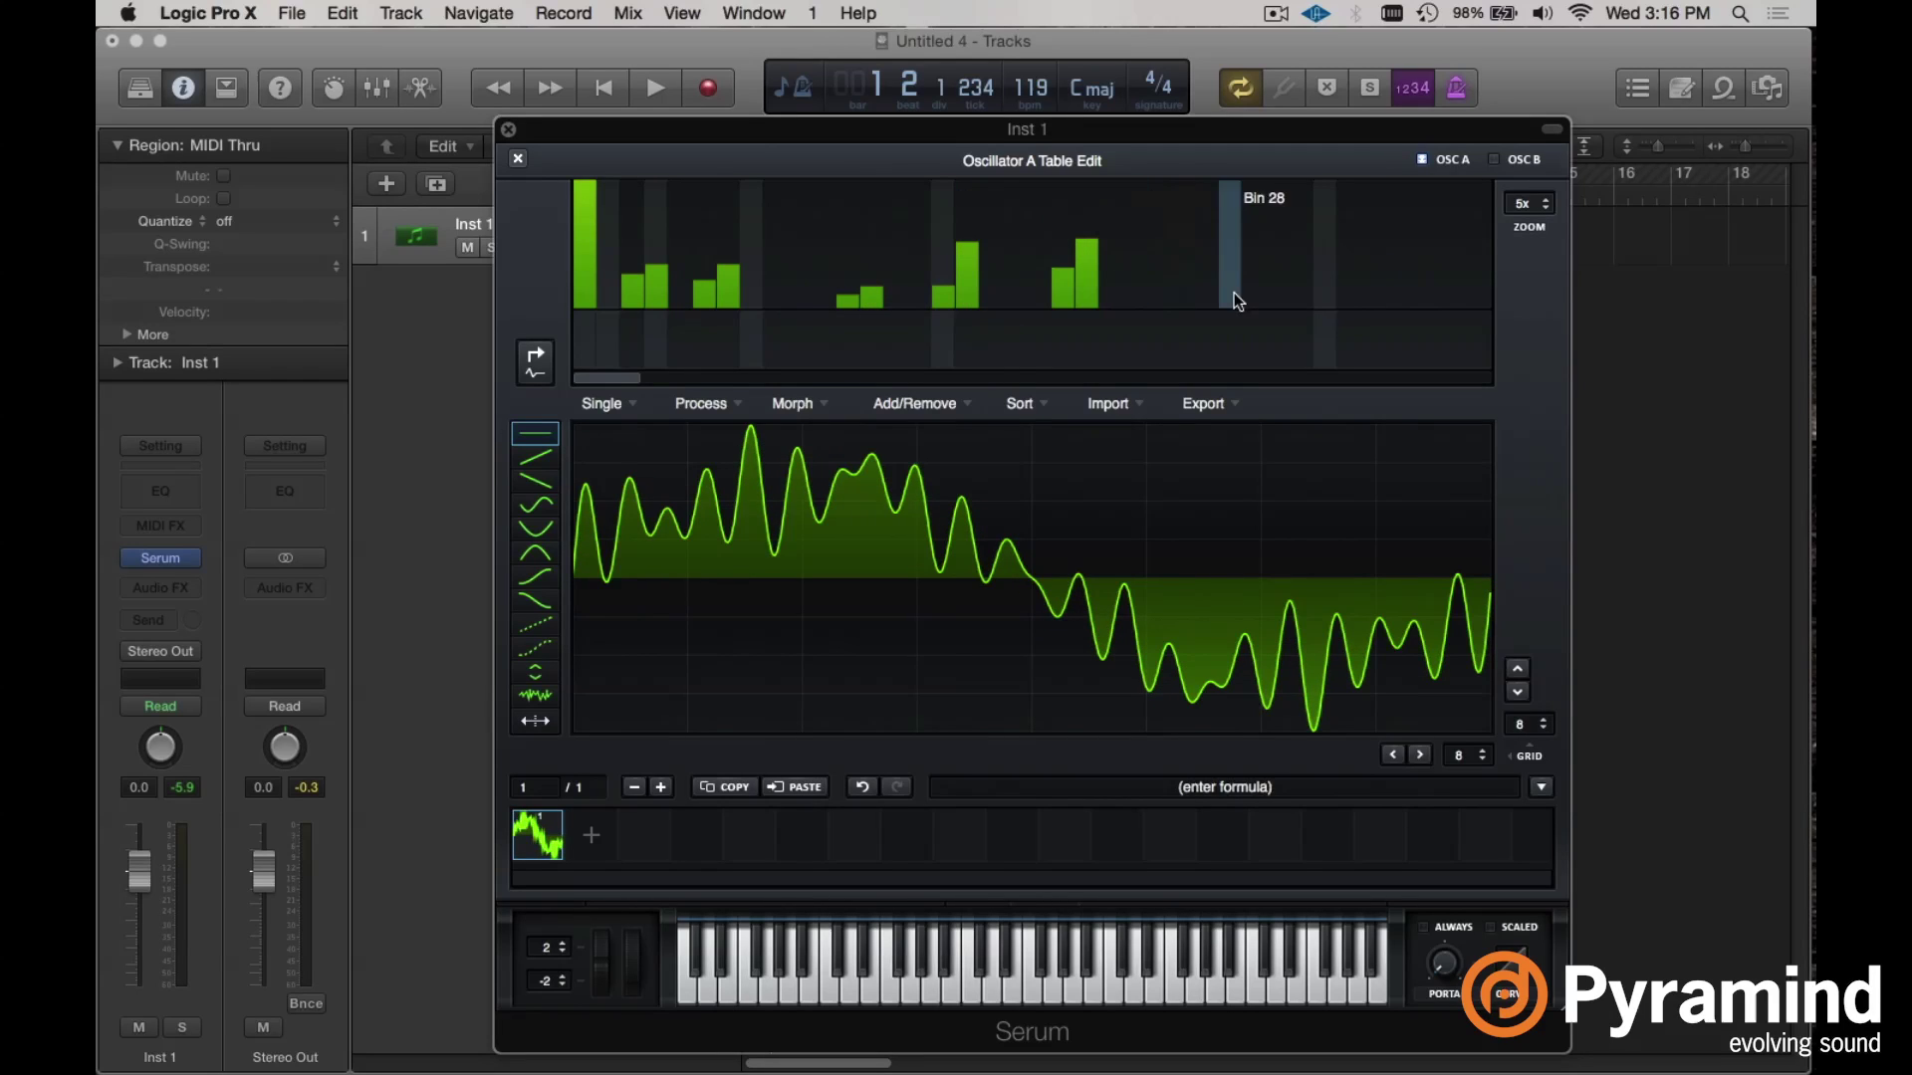
mouse_move(1374, 320)
mouse_down()
mouse_move(1398, 313)
mouse_move(1378, 229)
mouse_move(1402, 249)
mouse_up()
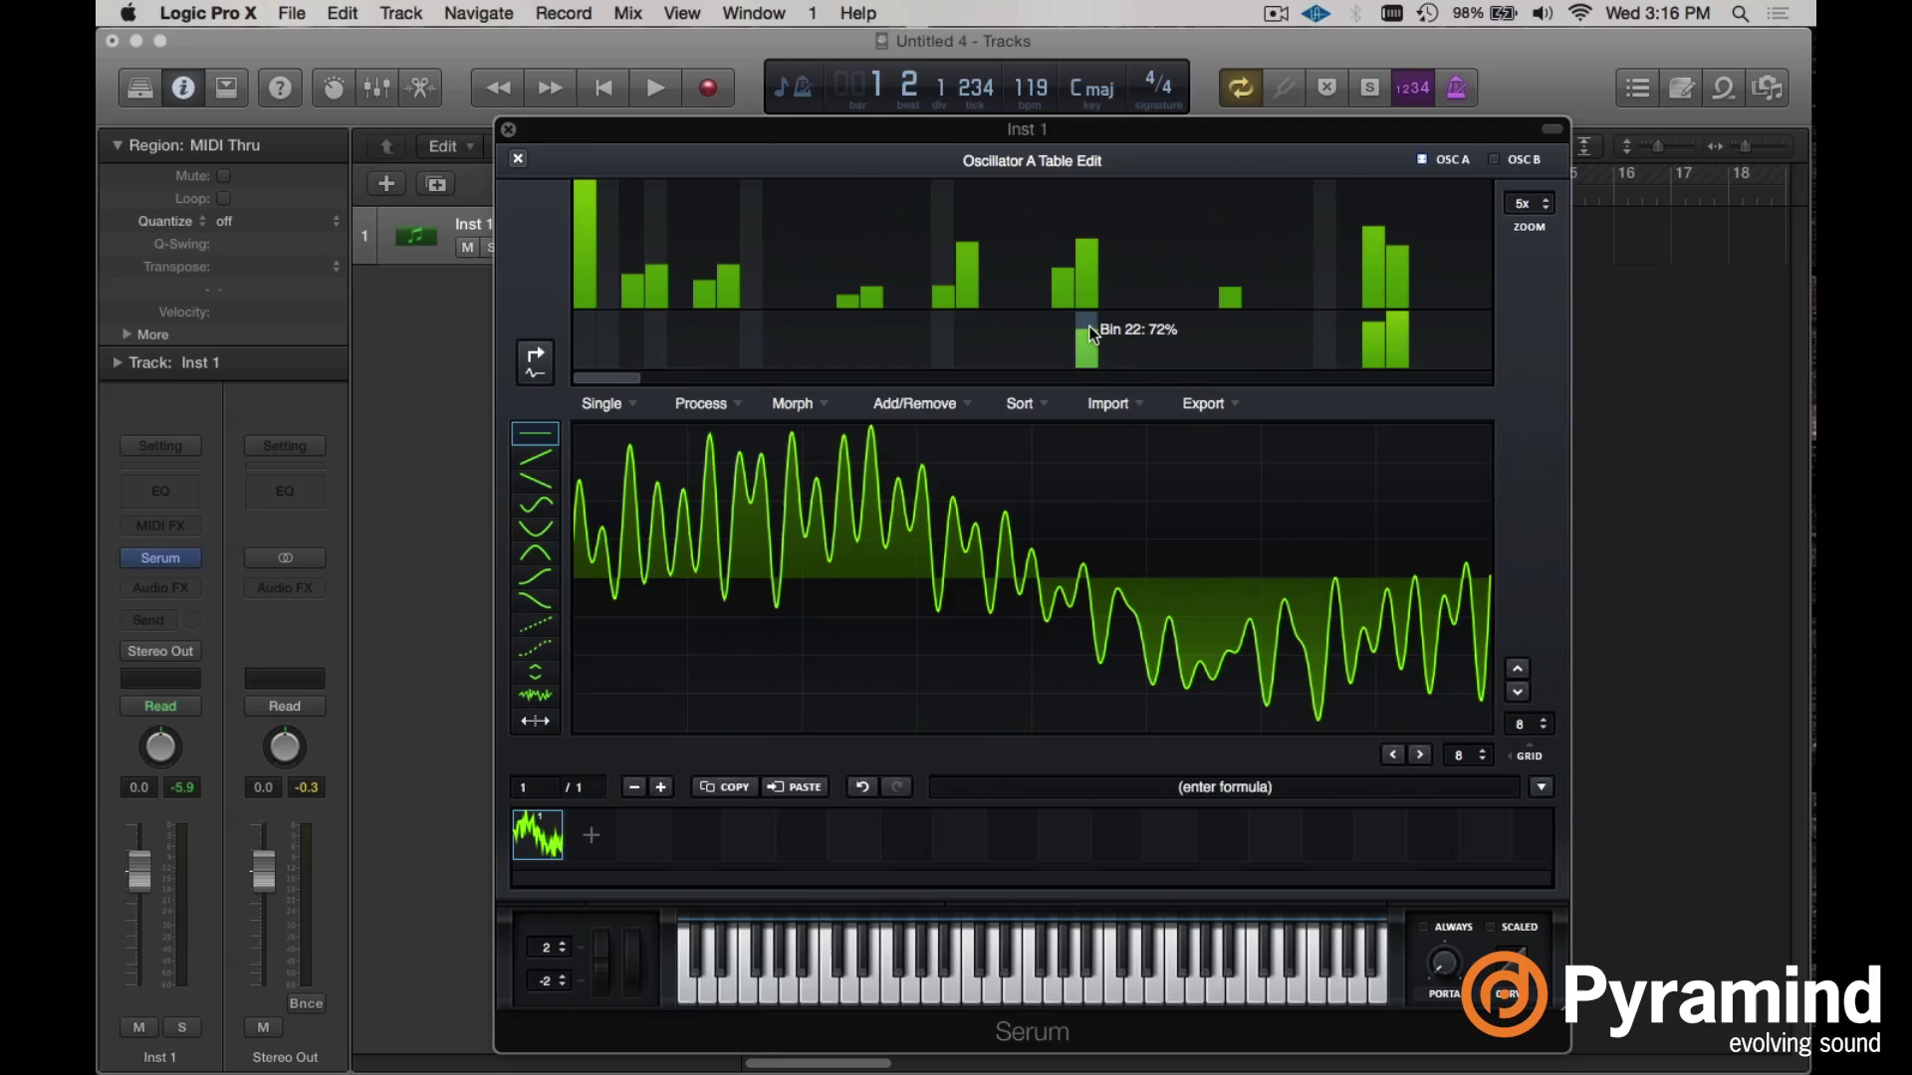
mouse_move(1089, 325)
mouse_down()
mouse_move(964, 367)
mouse_move(953, 320)
mouse_up()
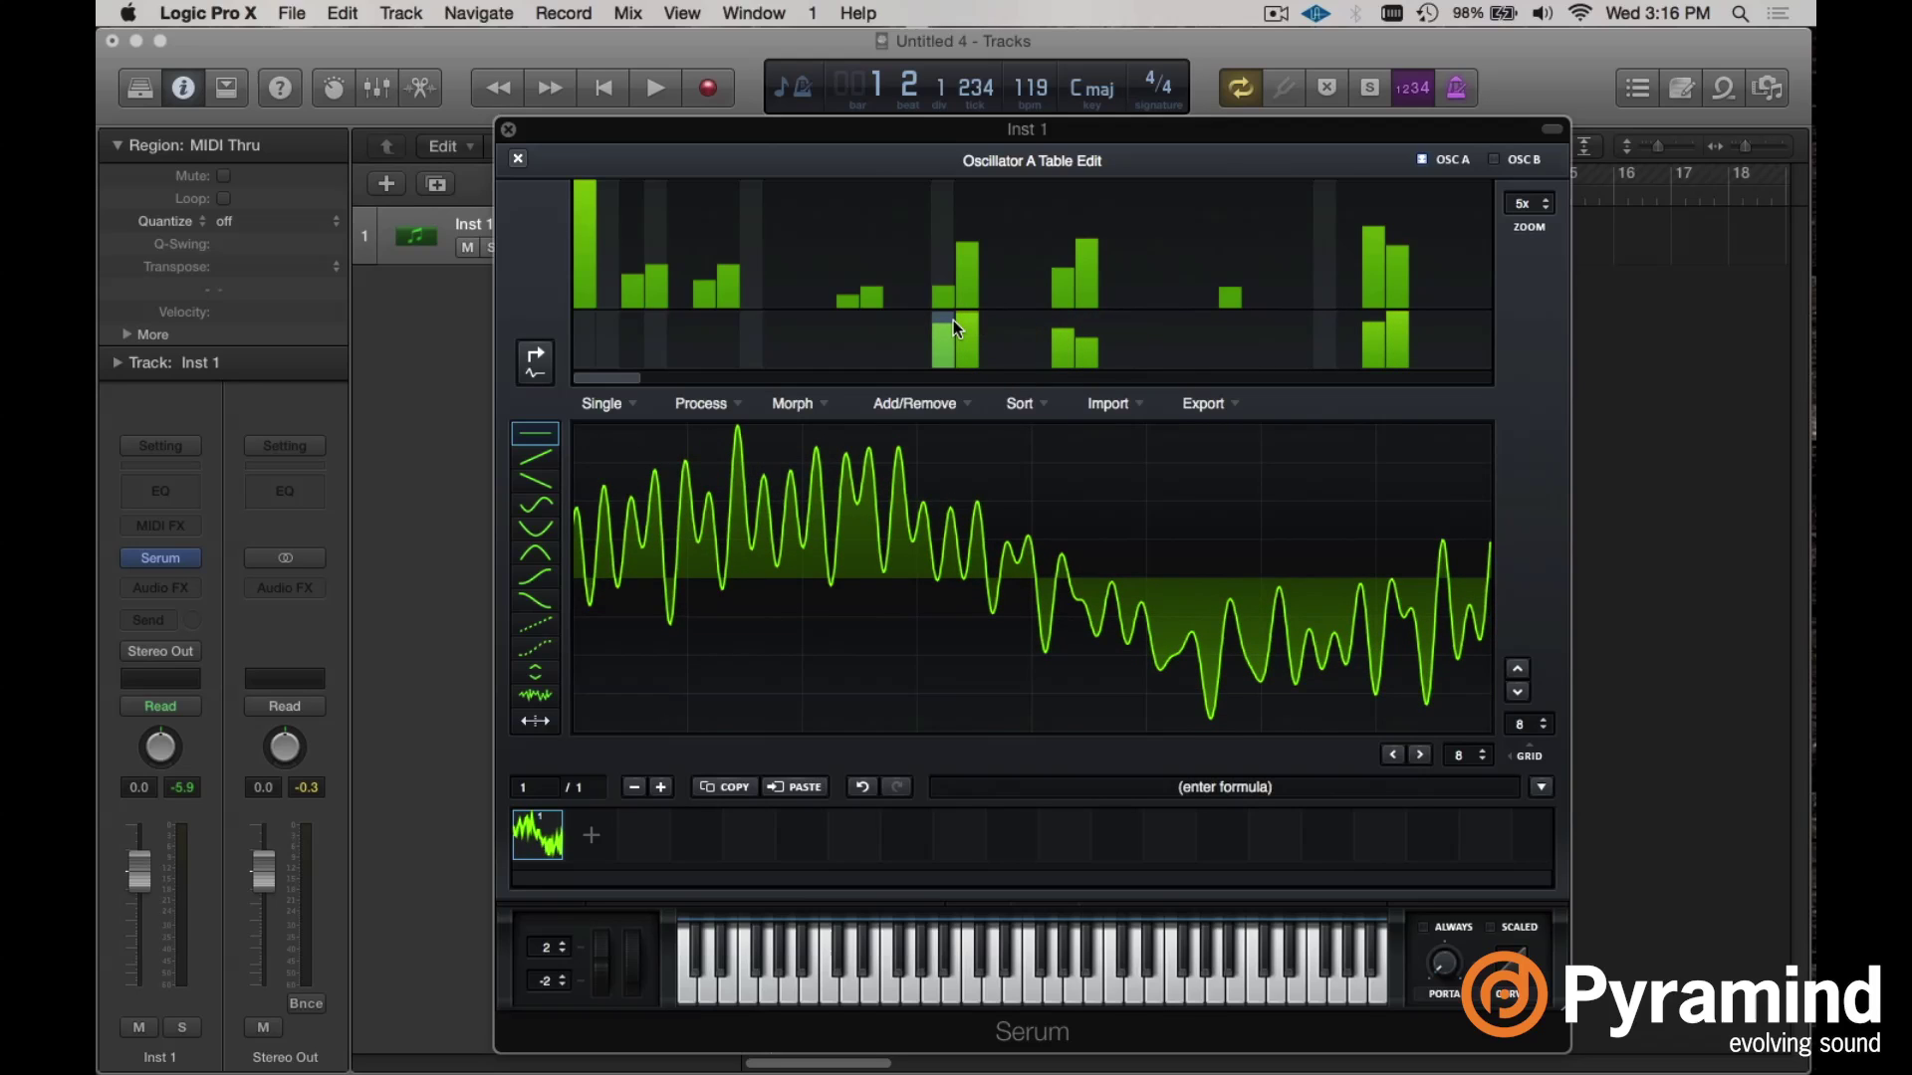
click(663, 337)
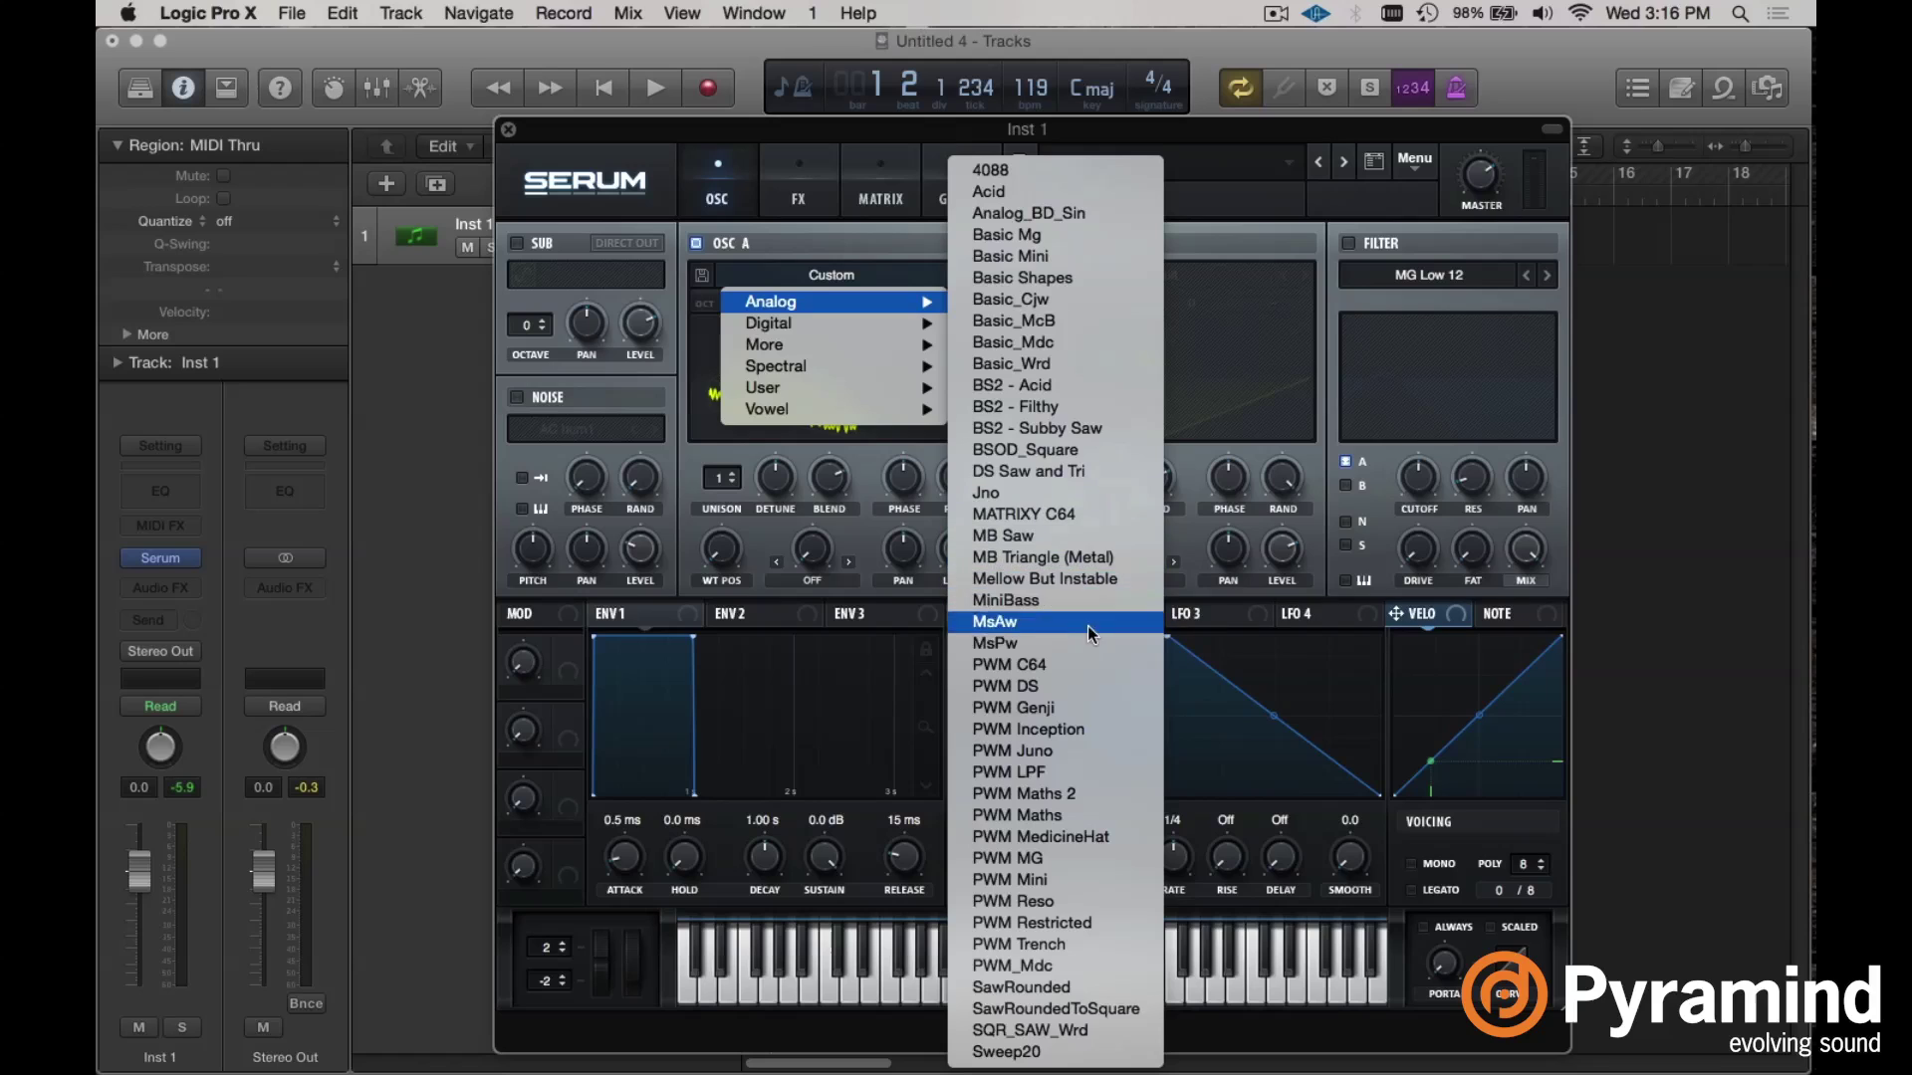
- Load the Analog 'Mellow But Instable' wavetable into OSC A, show it in 3D, and open its editor
click(1080, 570)
click(782, 424)
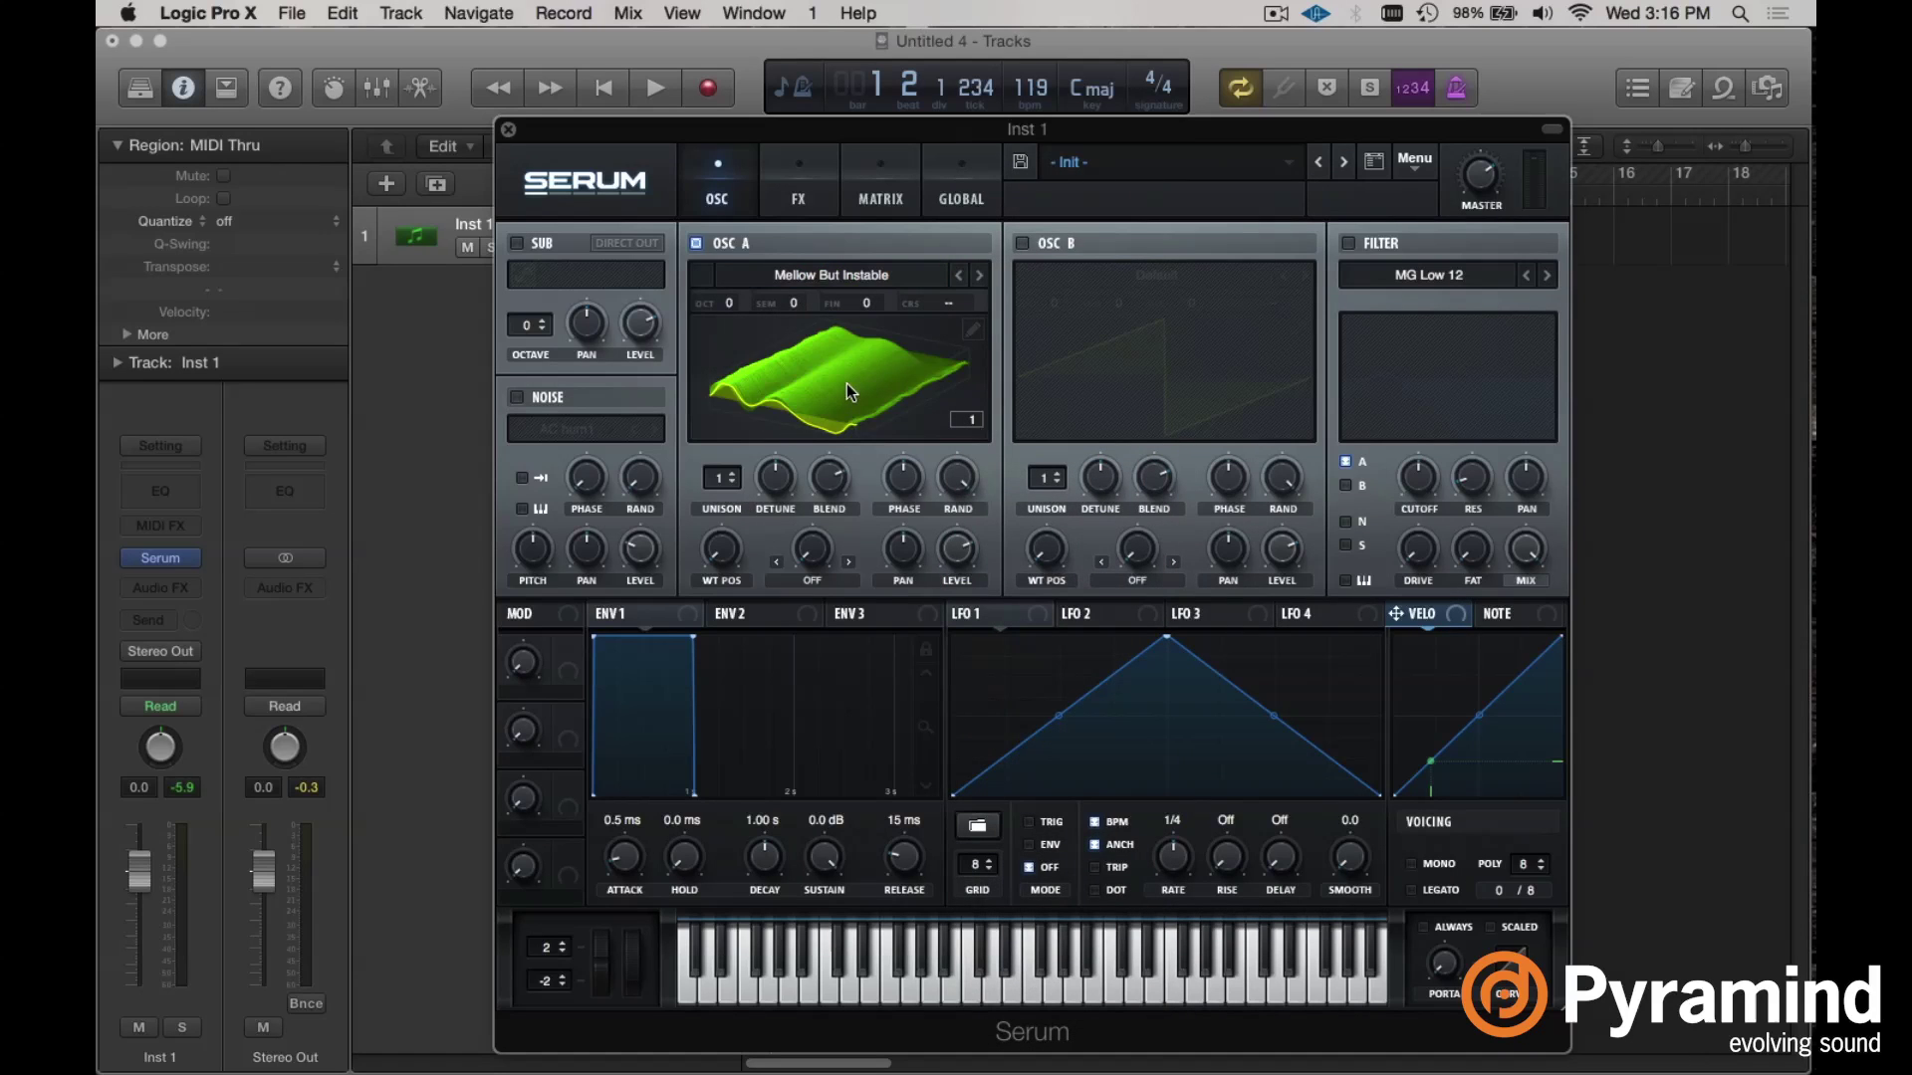
click(972, 330)
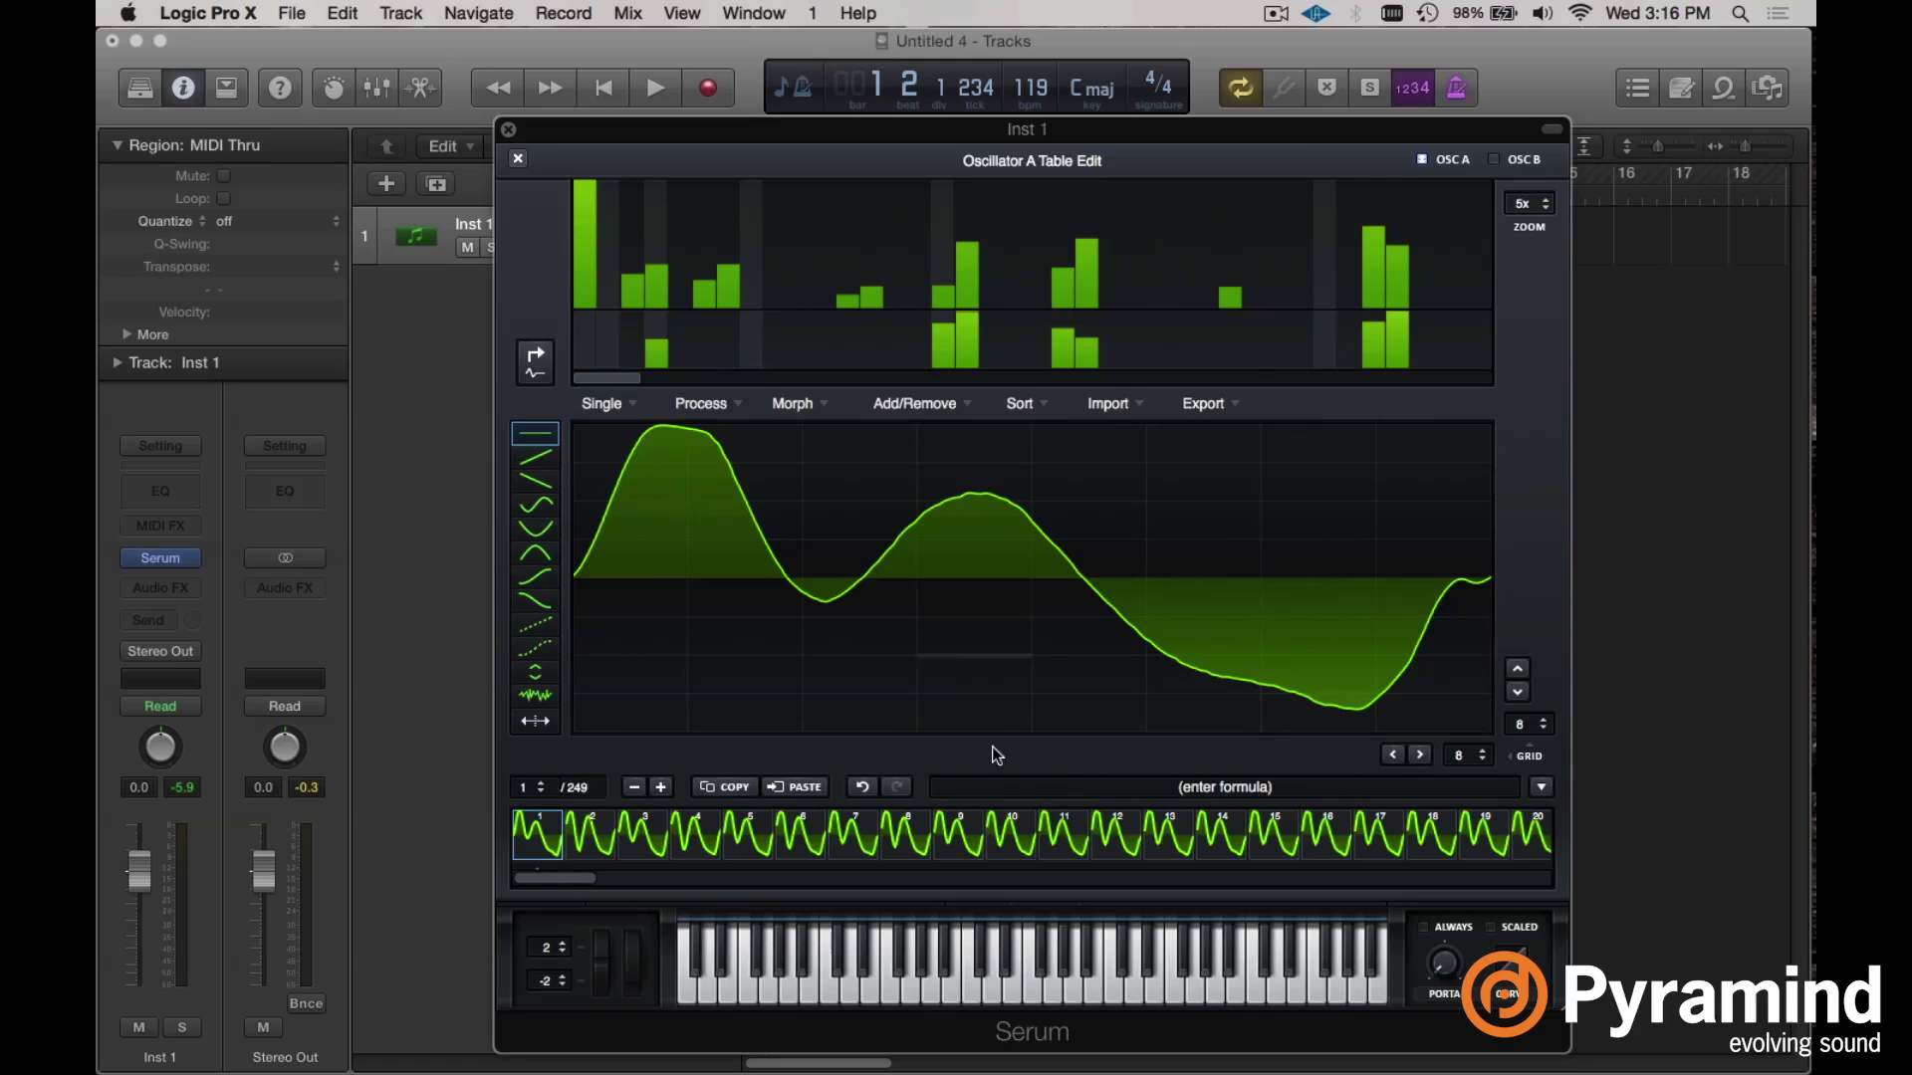
- Step to frame 16 of Mellow But Instable and analyse its harmonic spectrum
click(1031, 845)
click(1210, 846)
click(1334, 841)
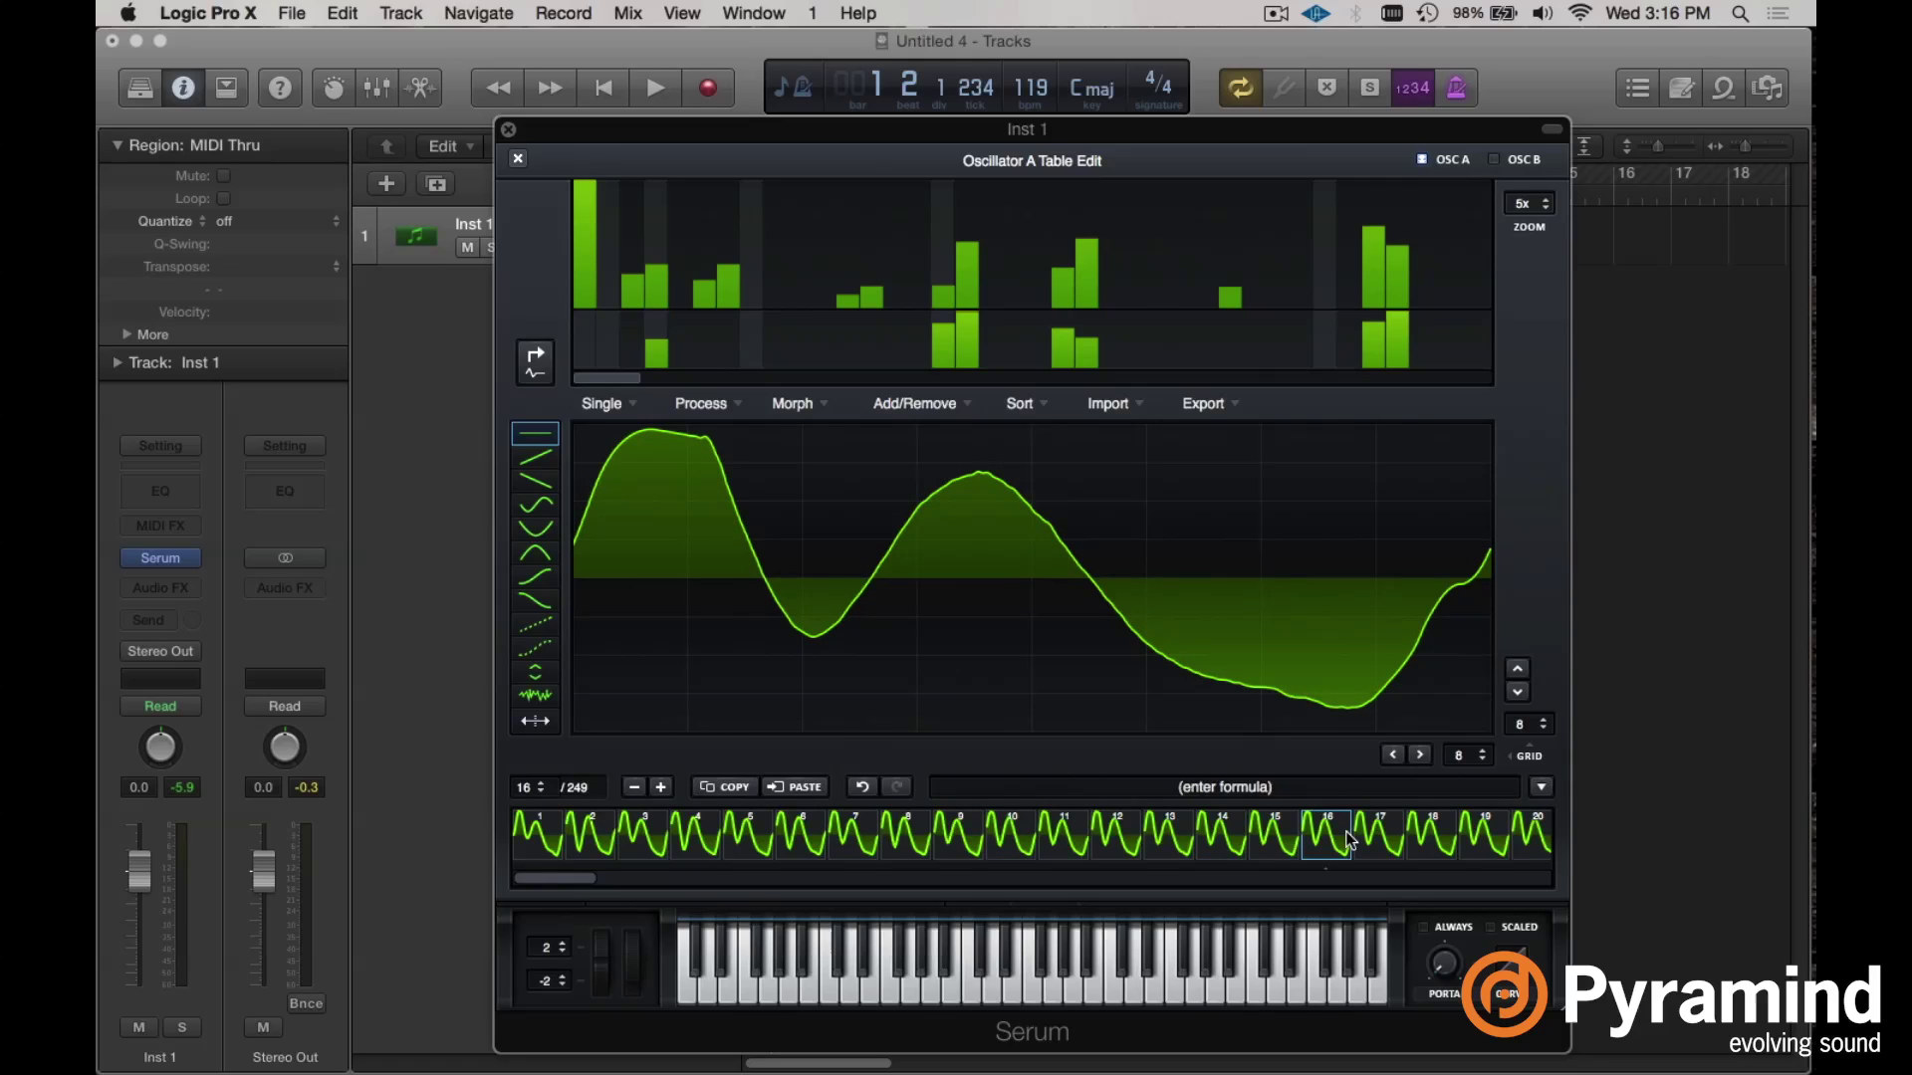
click(536, 364)
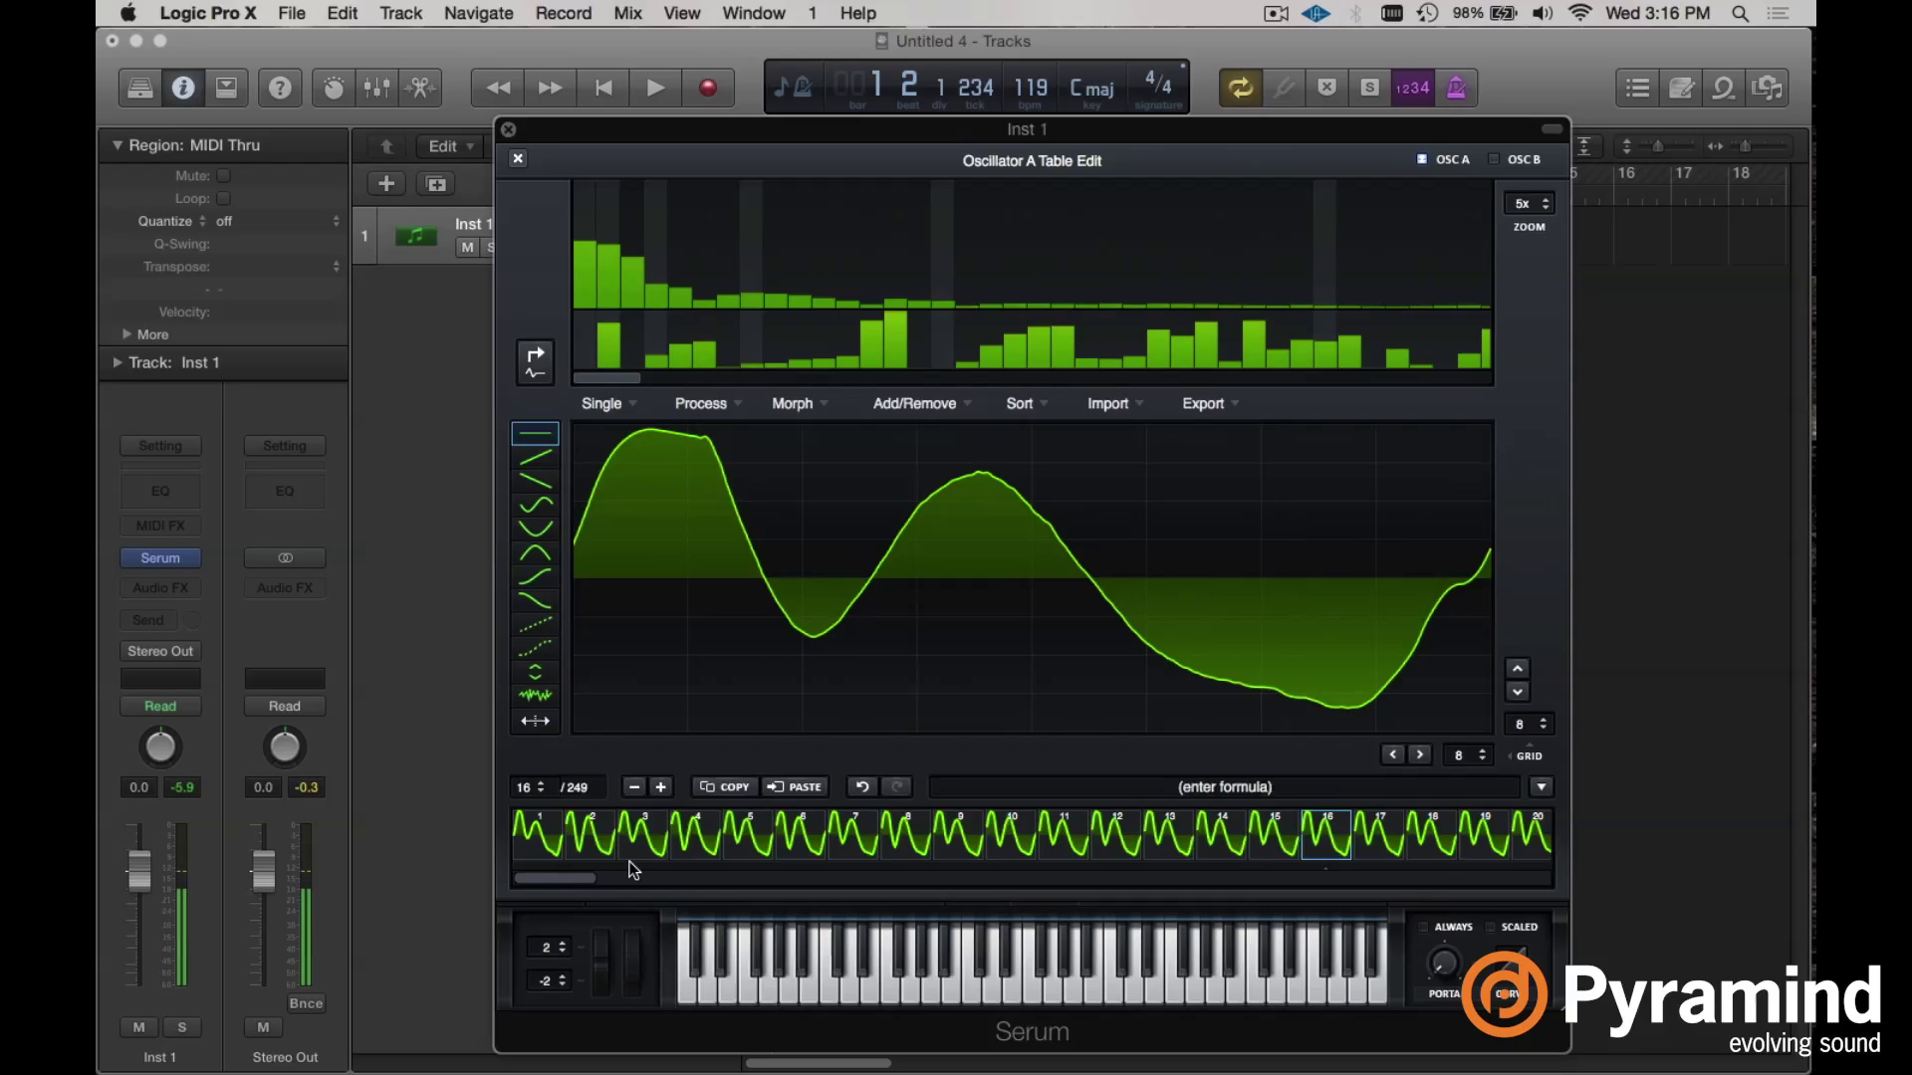
- Select frame 2 and re-analyse its harmonic and phase spectrum
click(601, 835)
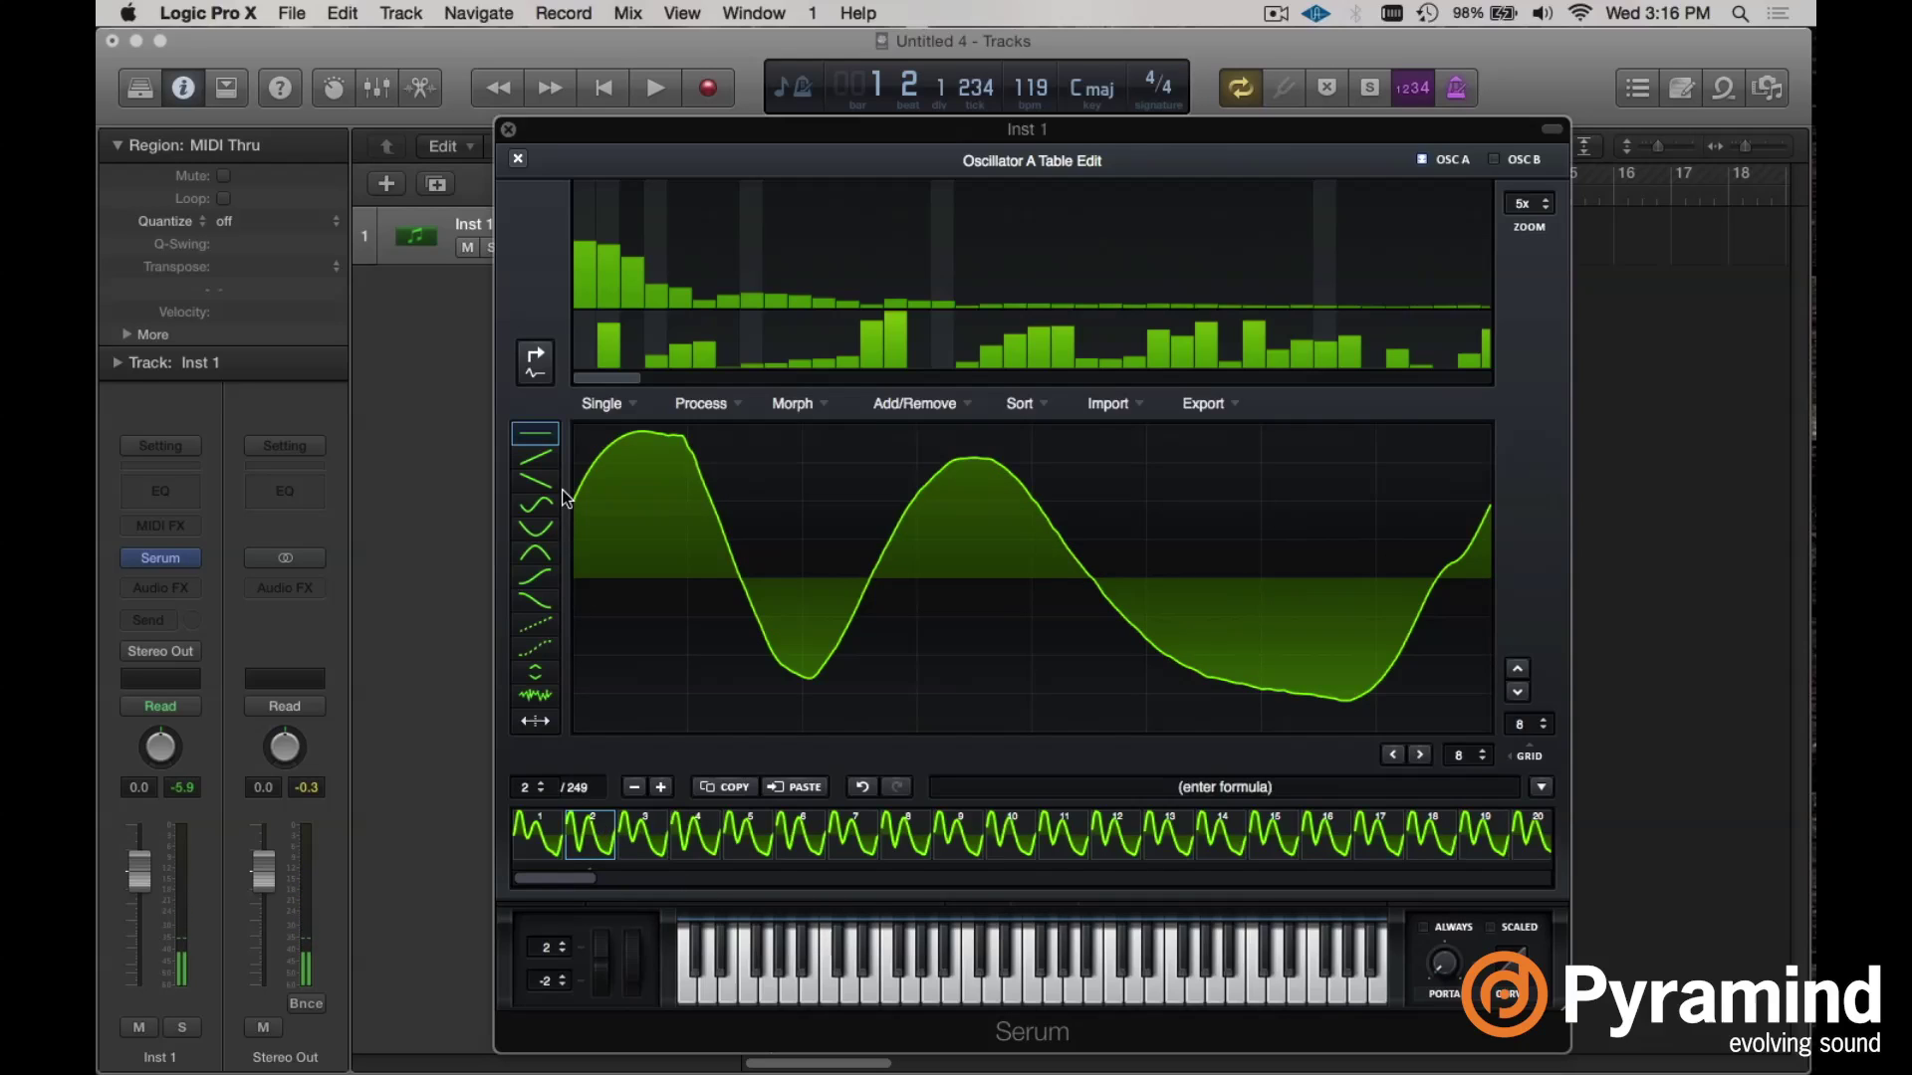
click(535, 360)
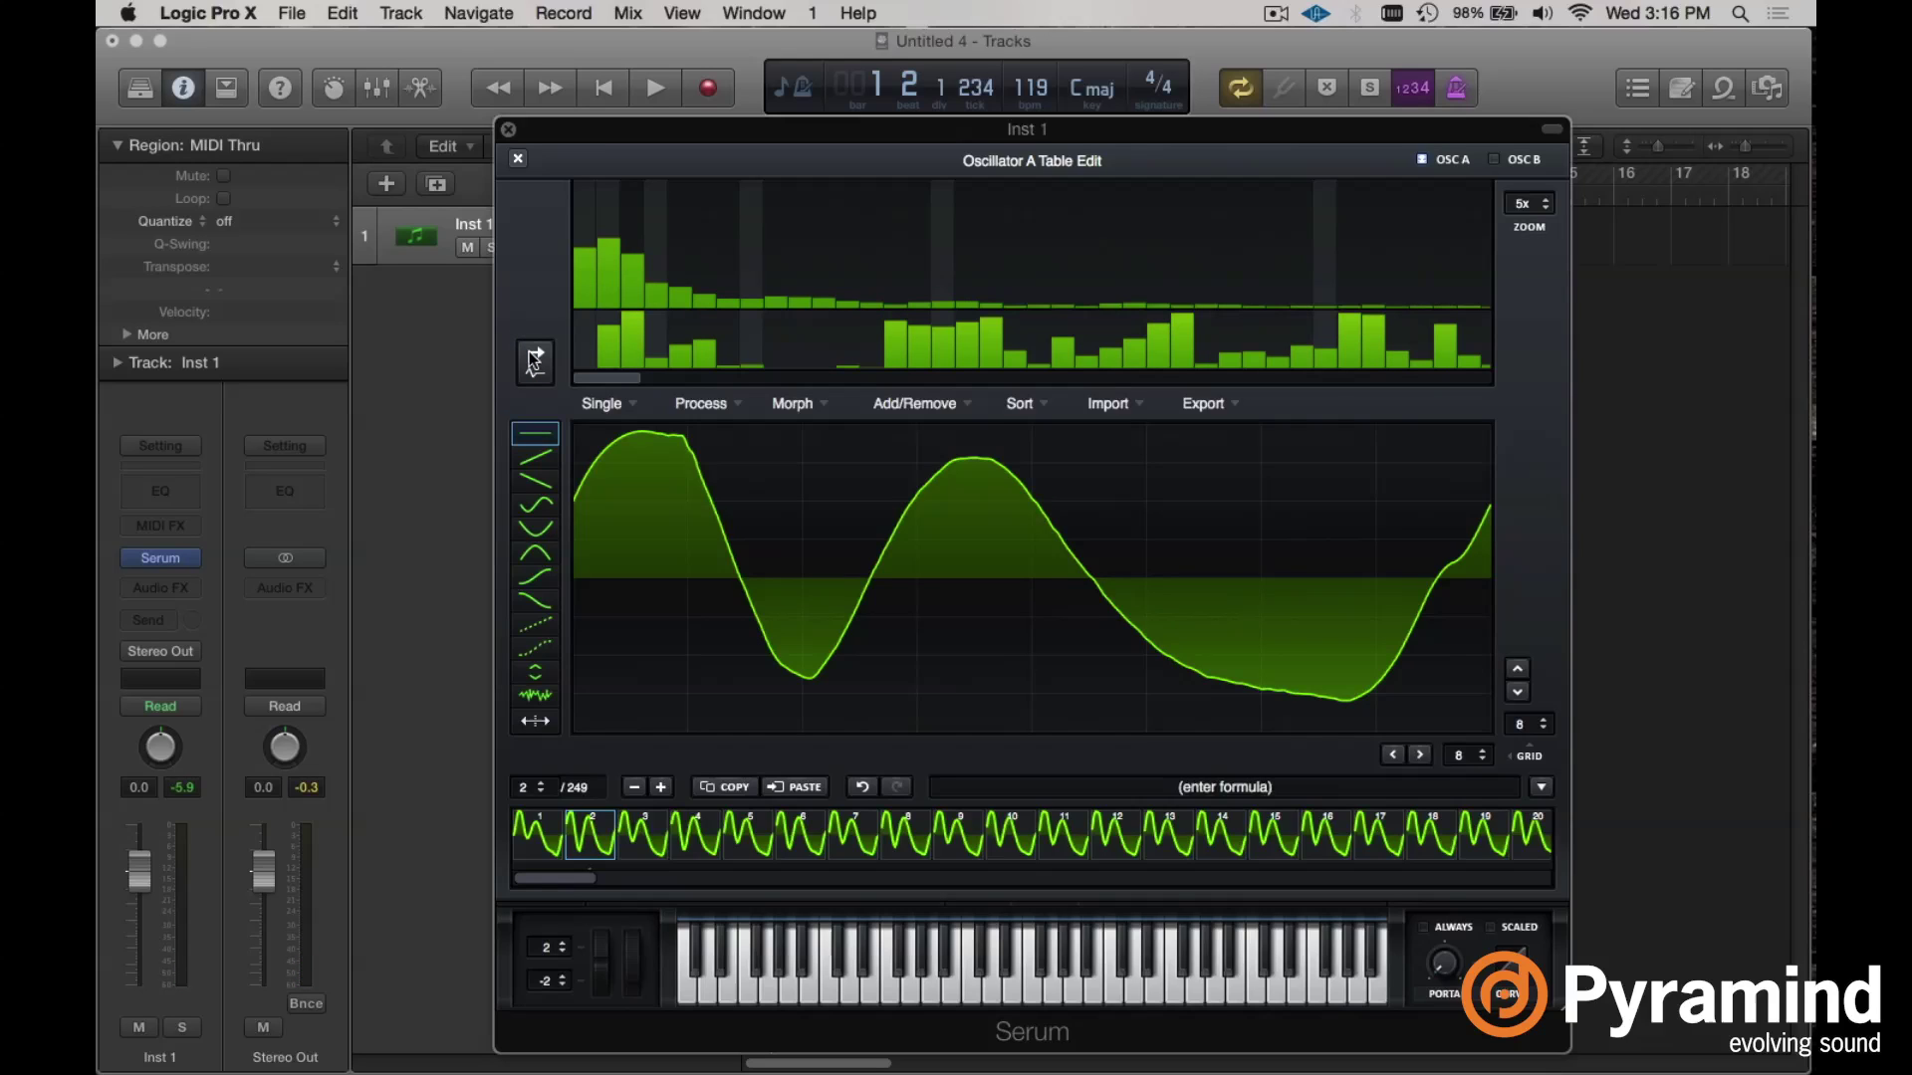